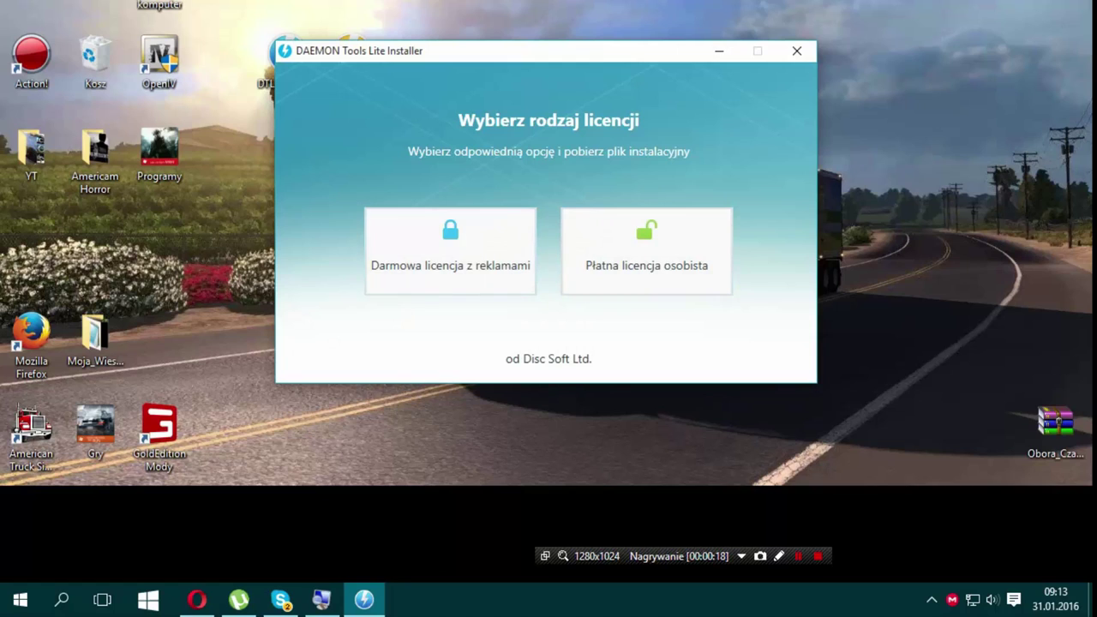
# Download the DAEMON Tools Lite installation files under the free license with ads and start the installation.
pyautogui.click(450, 258)
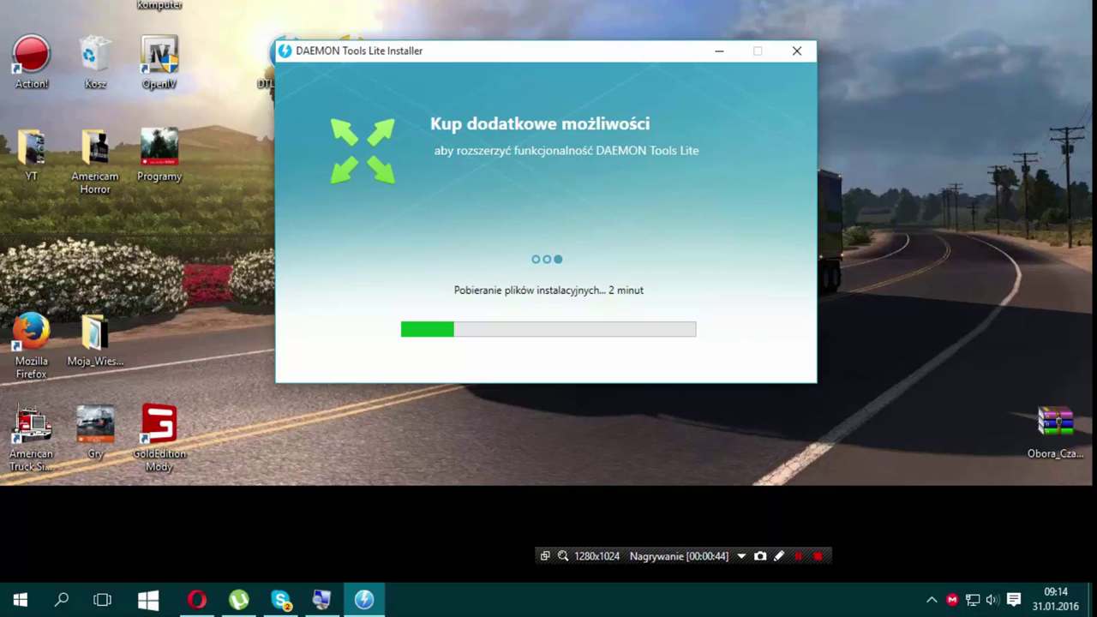
pyautogui.hotkey('shift', 'F12')
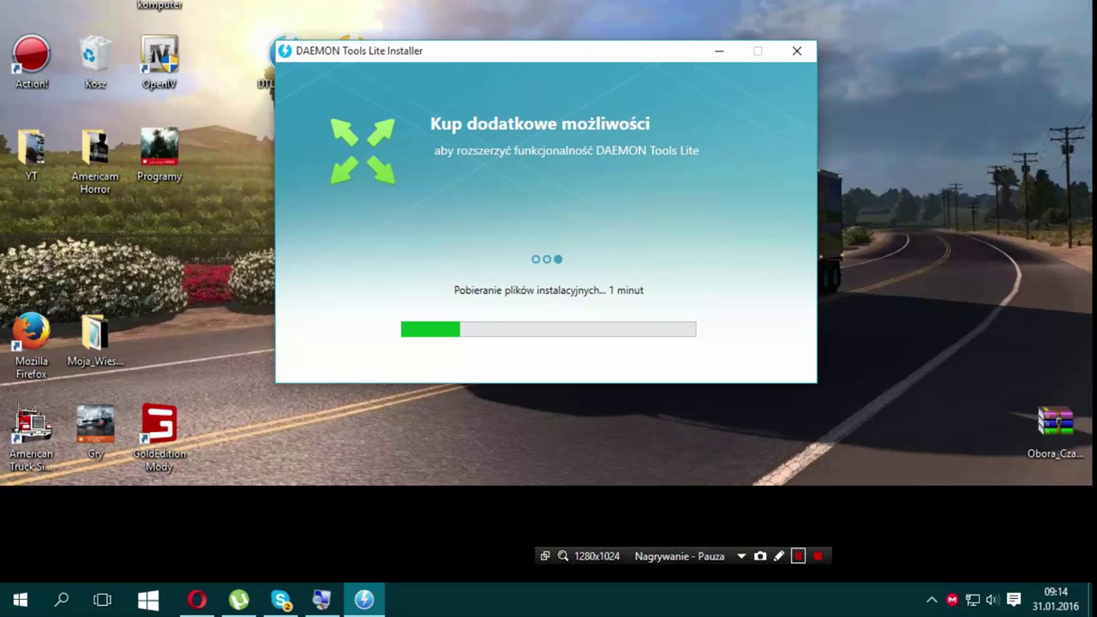
pyautogui.hotkey('shift', 'F12')
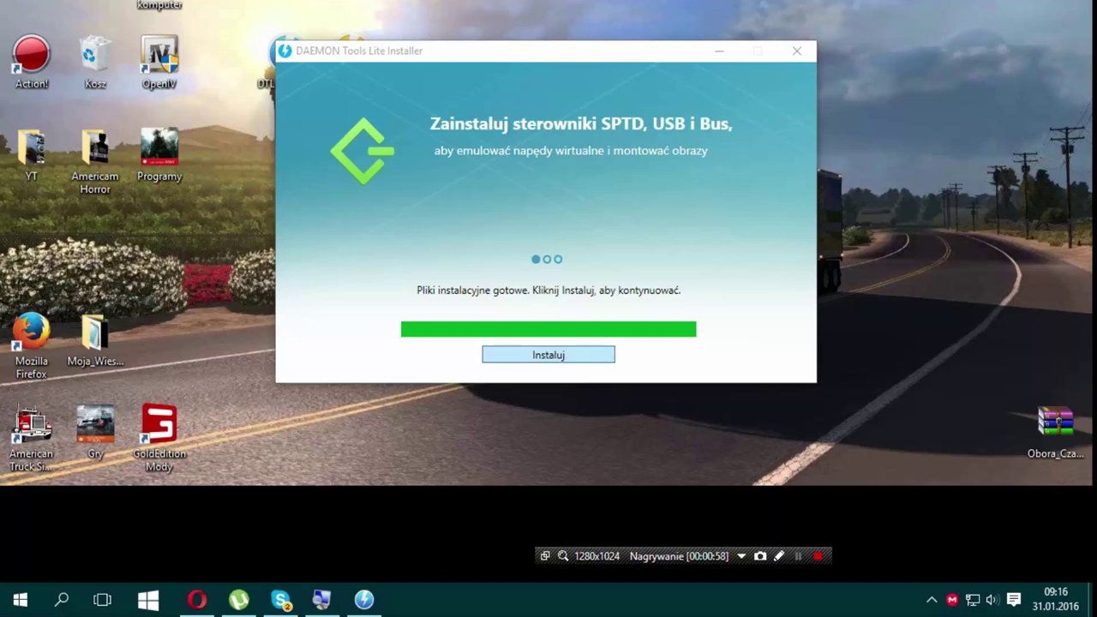
pyautogui.click(548, 354)
pyautogui.press('Return')
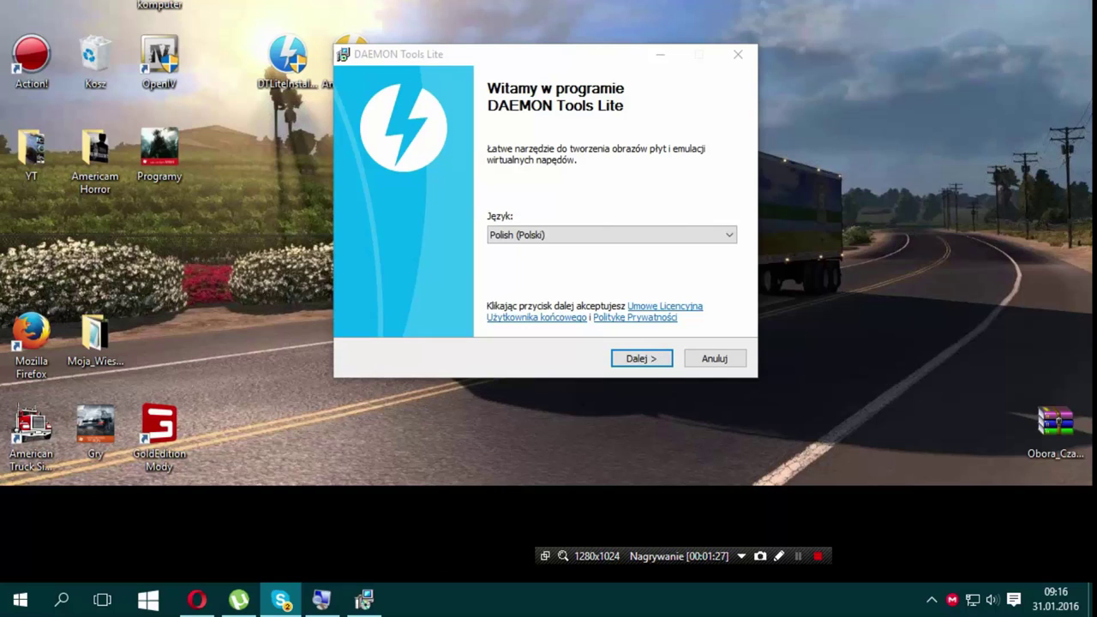
# Reinstall DAEMON Tools Lite 10.2.0.0115 in Polish with the default components.
pyautogui.click(641, 358)
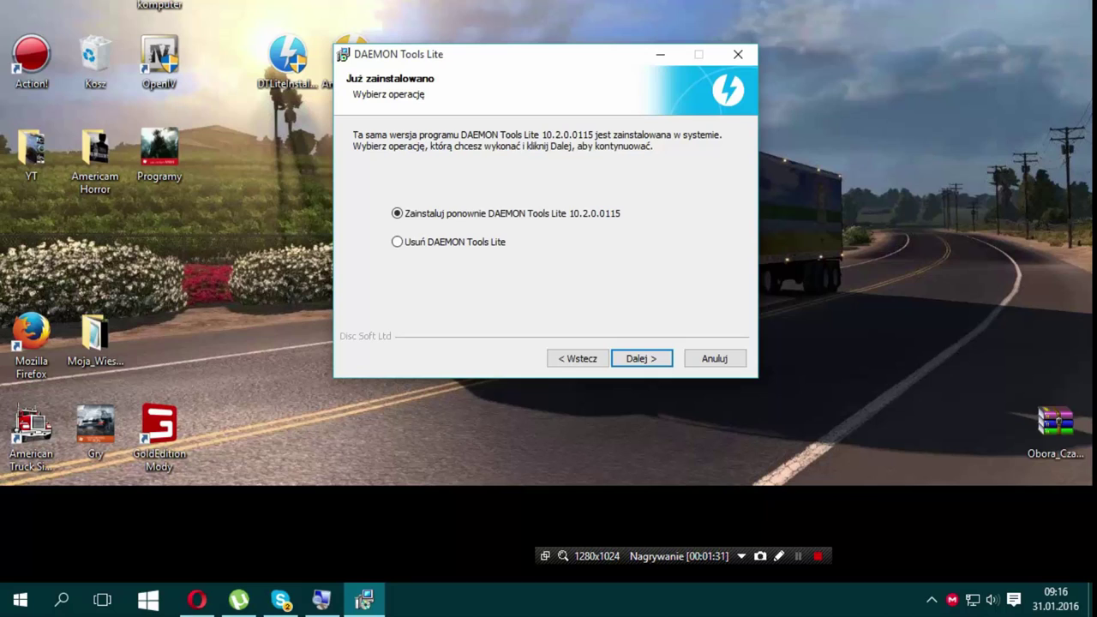
pyautogui.press('Return')
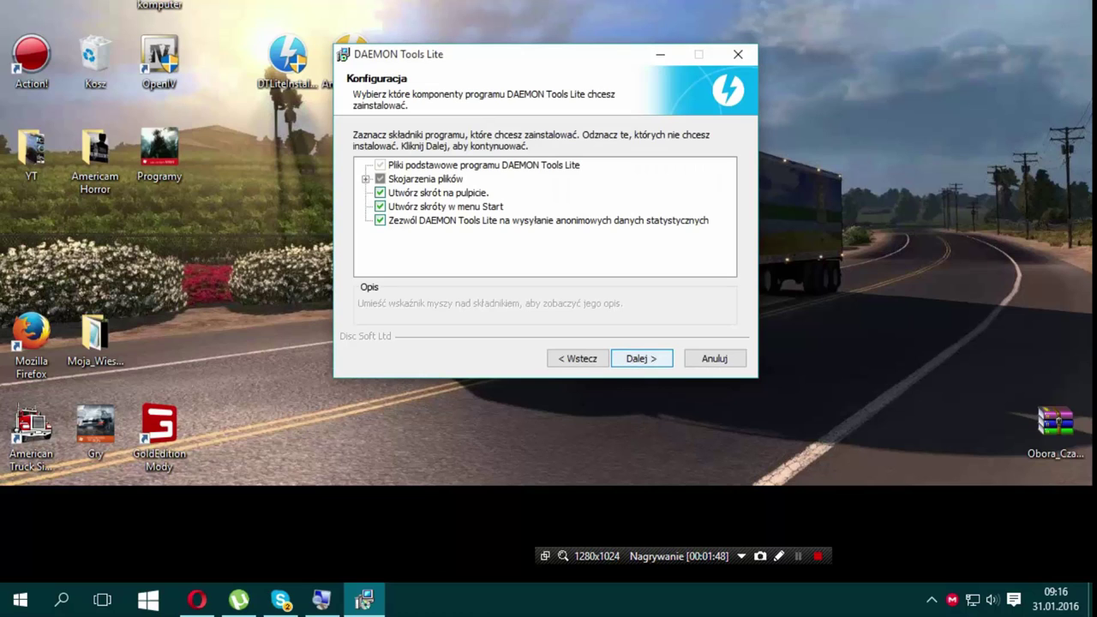
pyautogui.press('Return')
pyautogui.press('Return')
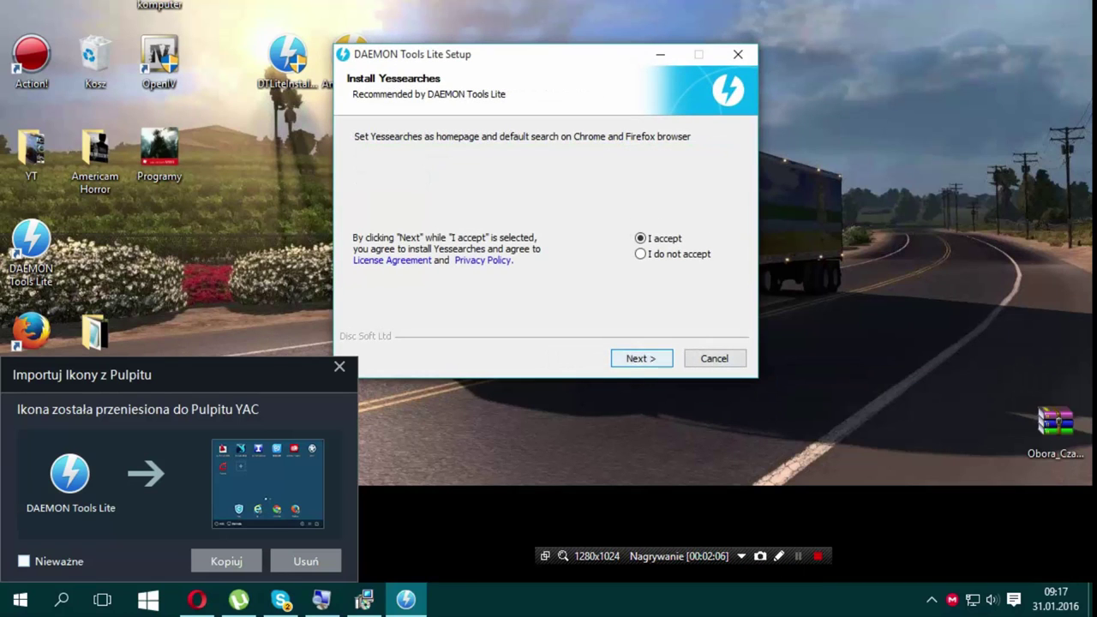
# Accept the Yessearches offer and finish the DAEMON Tools Lite setup, closing the icon-import popup and the browser window.
pyautogui.click(339, 367)
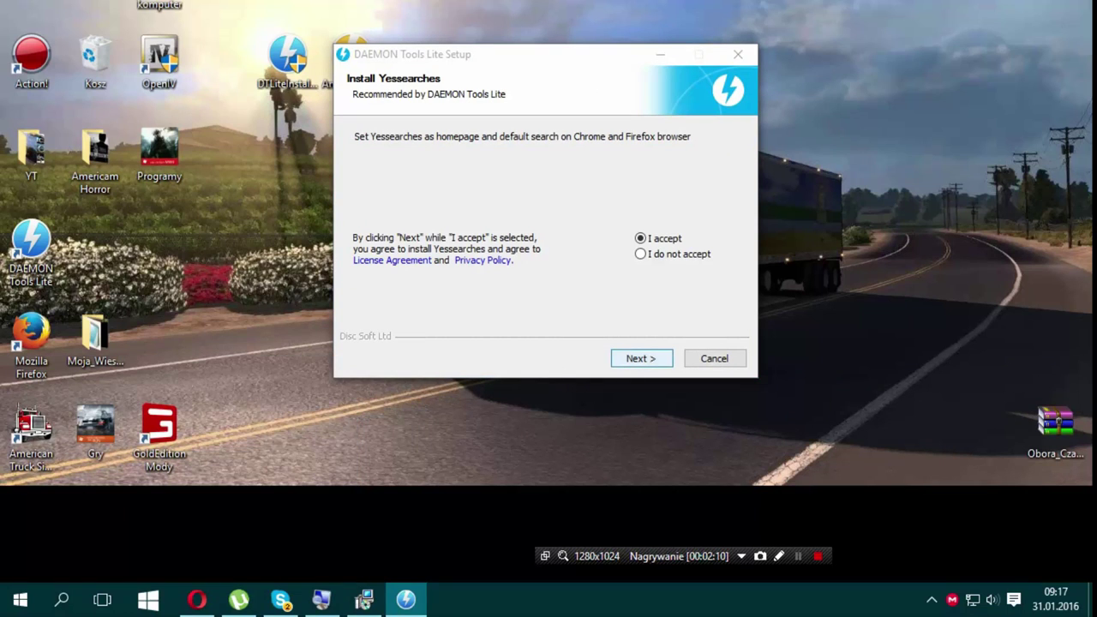
pyautogui.press('Return')
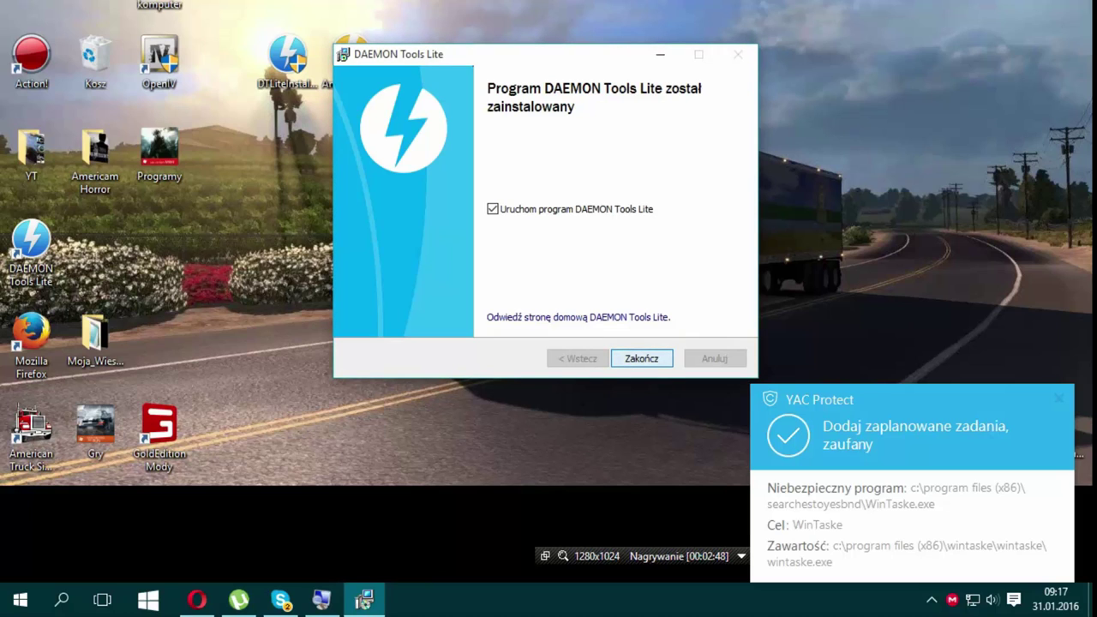
pyautogui.press('Return')
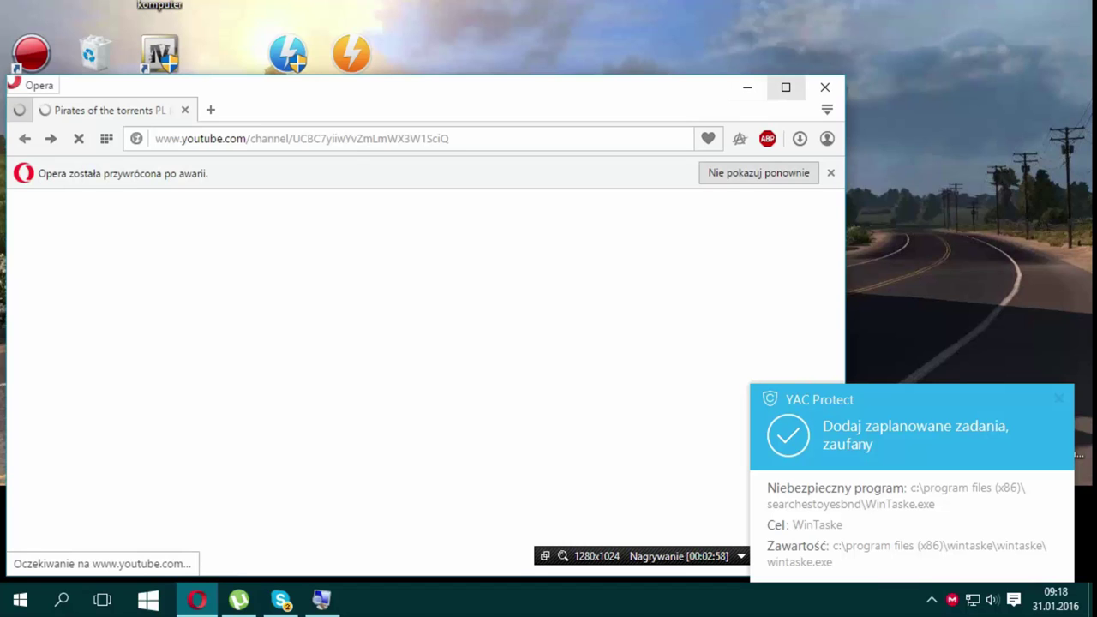
pyautogui.click(824, 87)
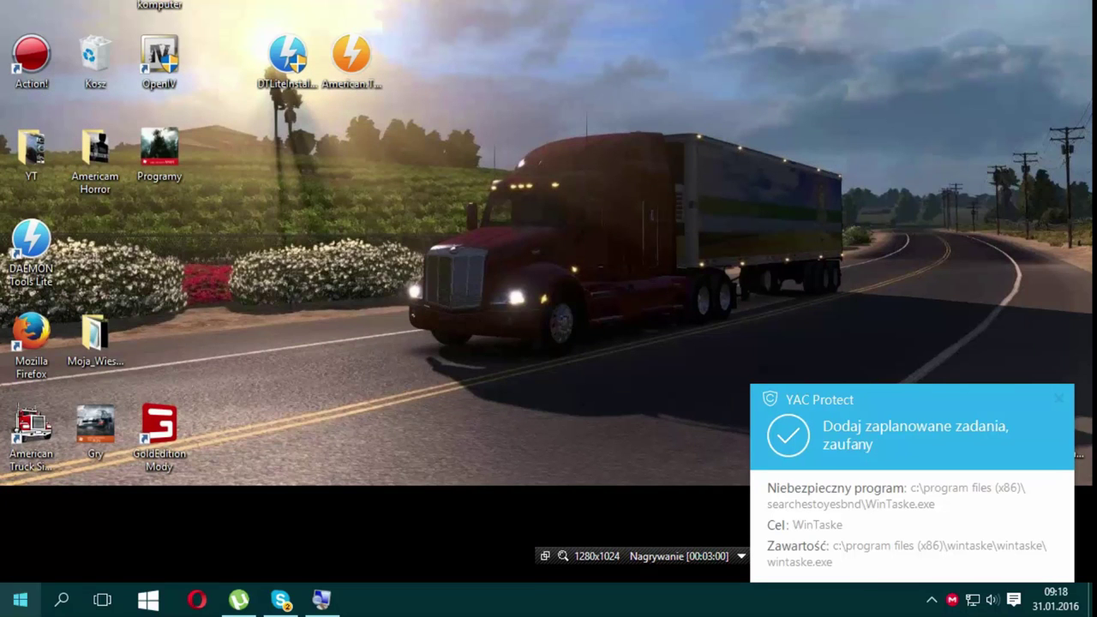
# Mount the American.Truck.Simulator image from the Pulpit folder in DAEMON Tools Lite and close the program.
pyautogui.click(19, 600)
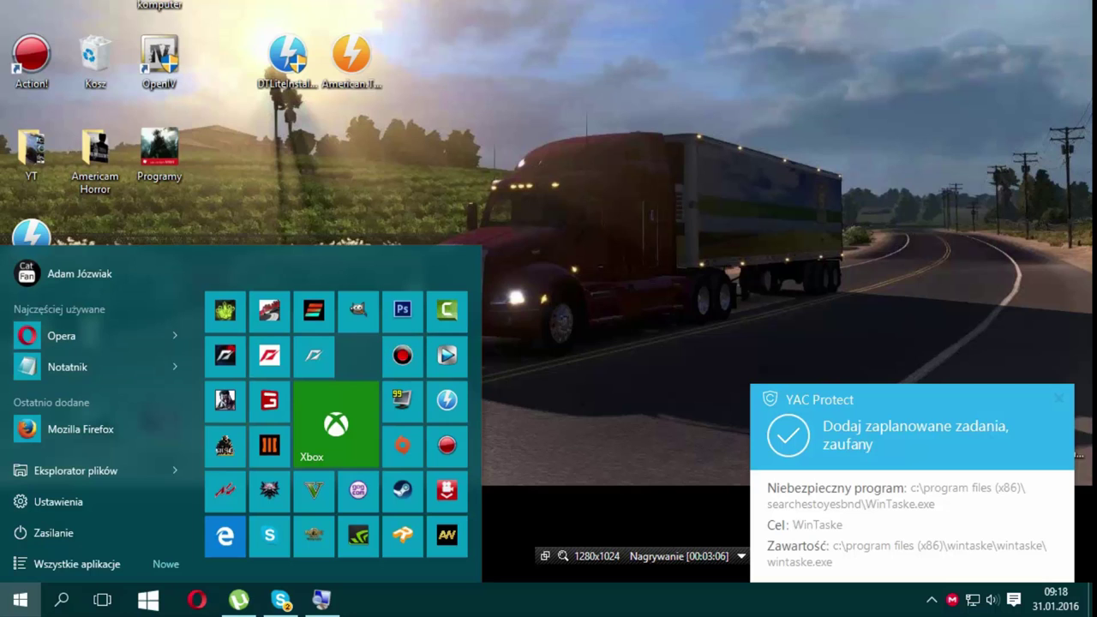
pyautogui.click(446, 400)
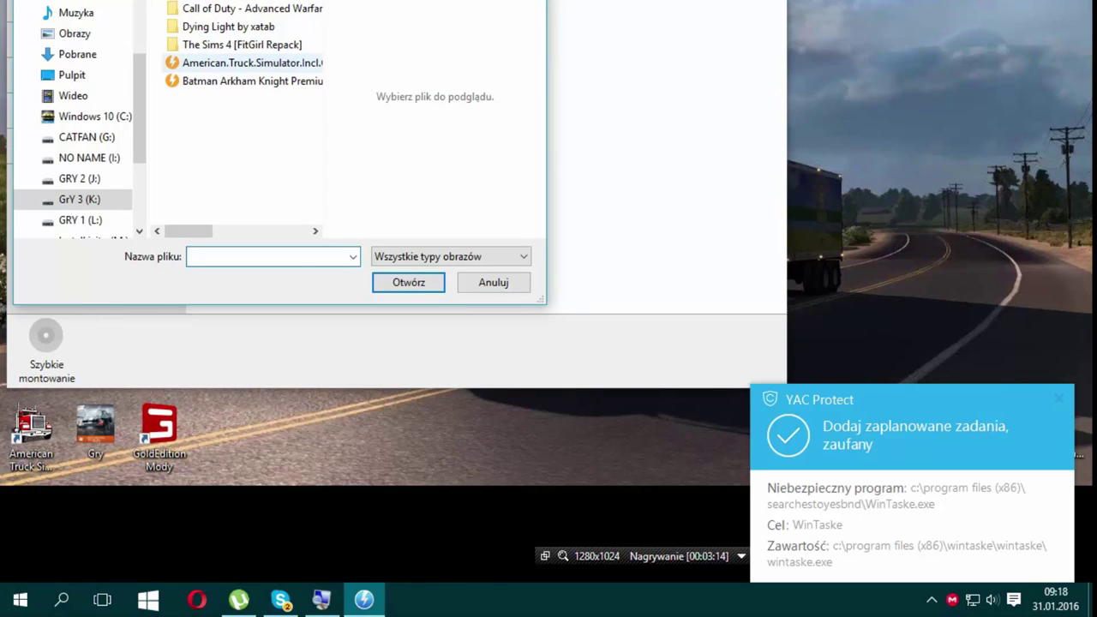
pyautogui.click(243, 62)
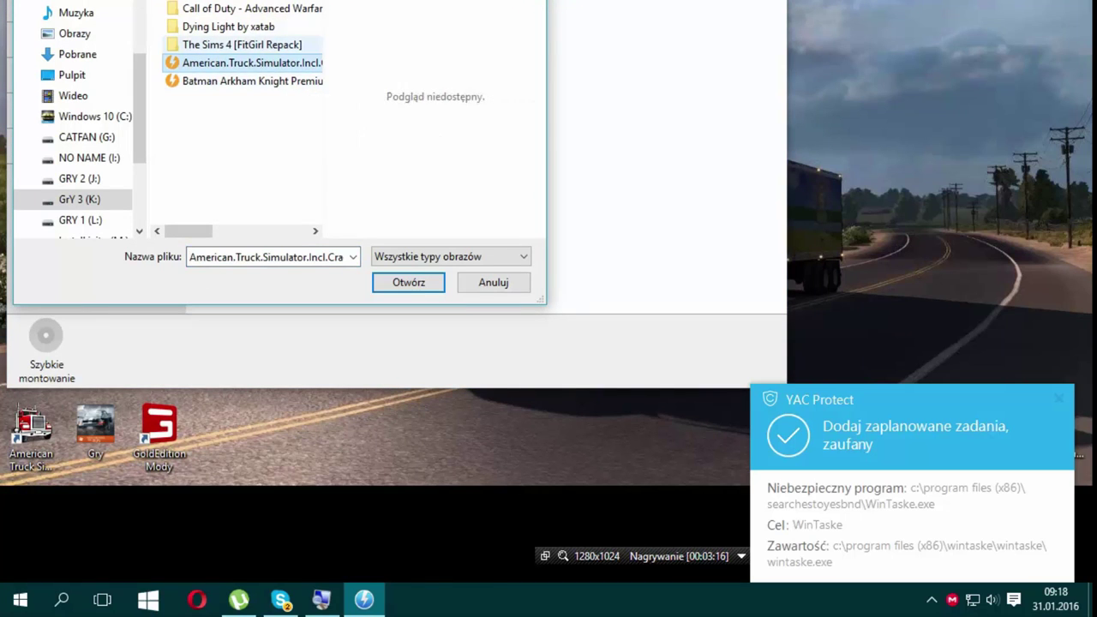
pyautogui.click(72, 75)
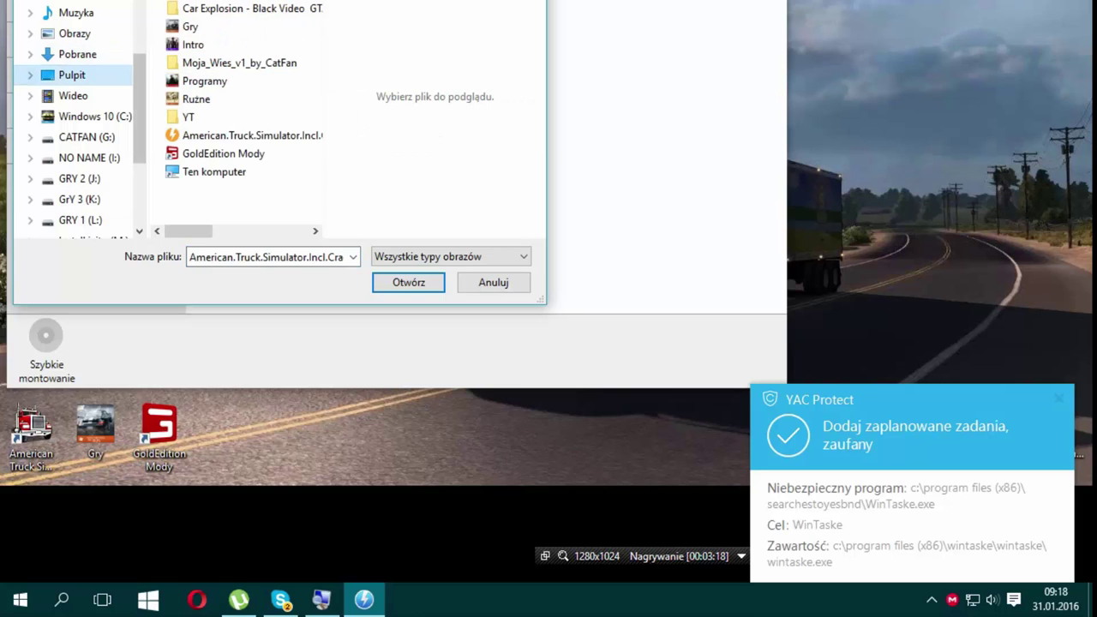
pyautogui.doubleClick(242, 134)
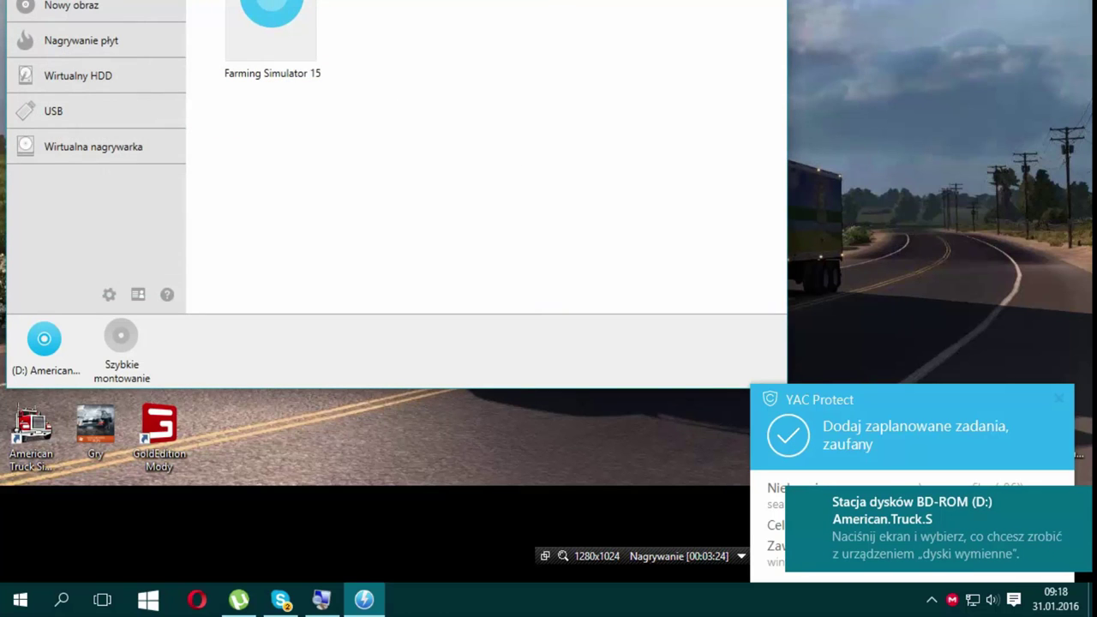
pyautogui.hotkey('alt', 'F4')
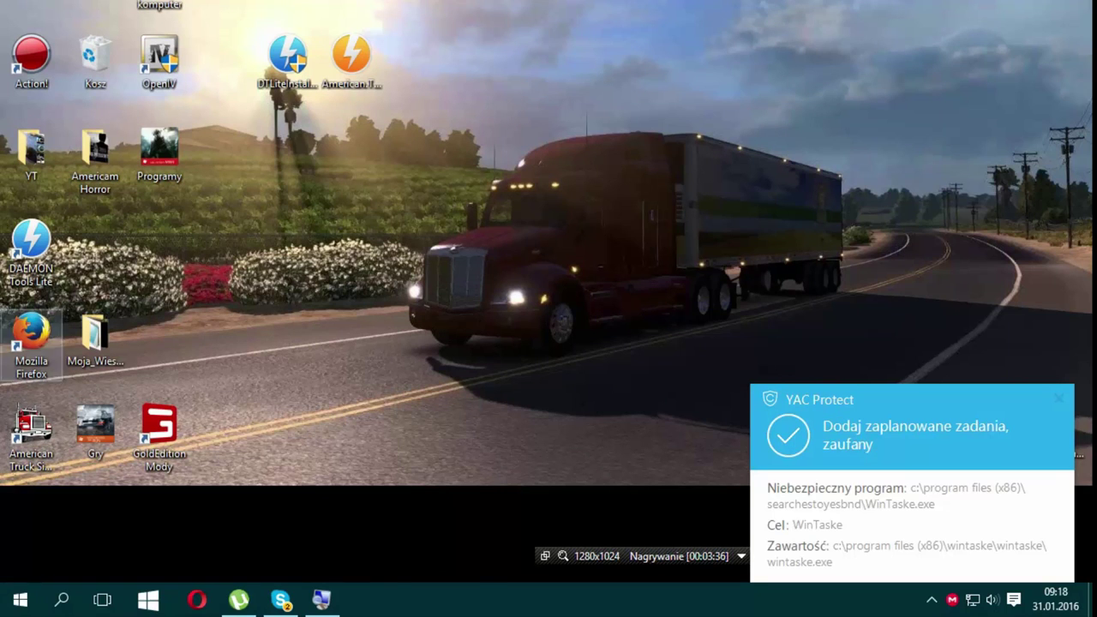
# Open the mounted American.Truck.S disc in the BD-ROM drive (D:) from Ten komputer in File Explorer.
pyautogui.press('super')
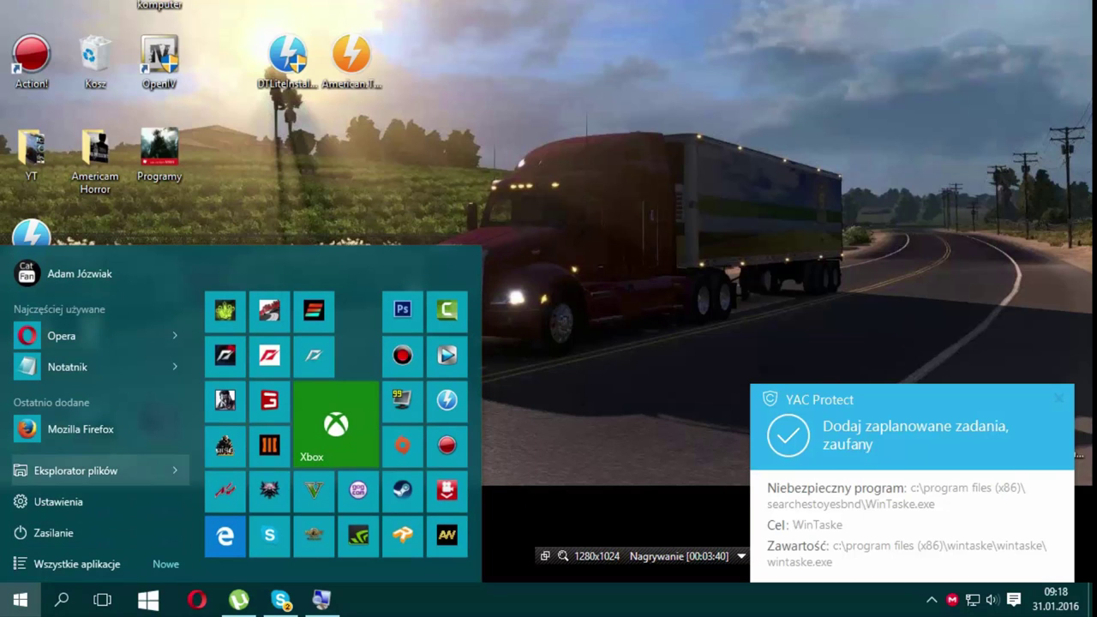
pyautogui.click(75, 471)
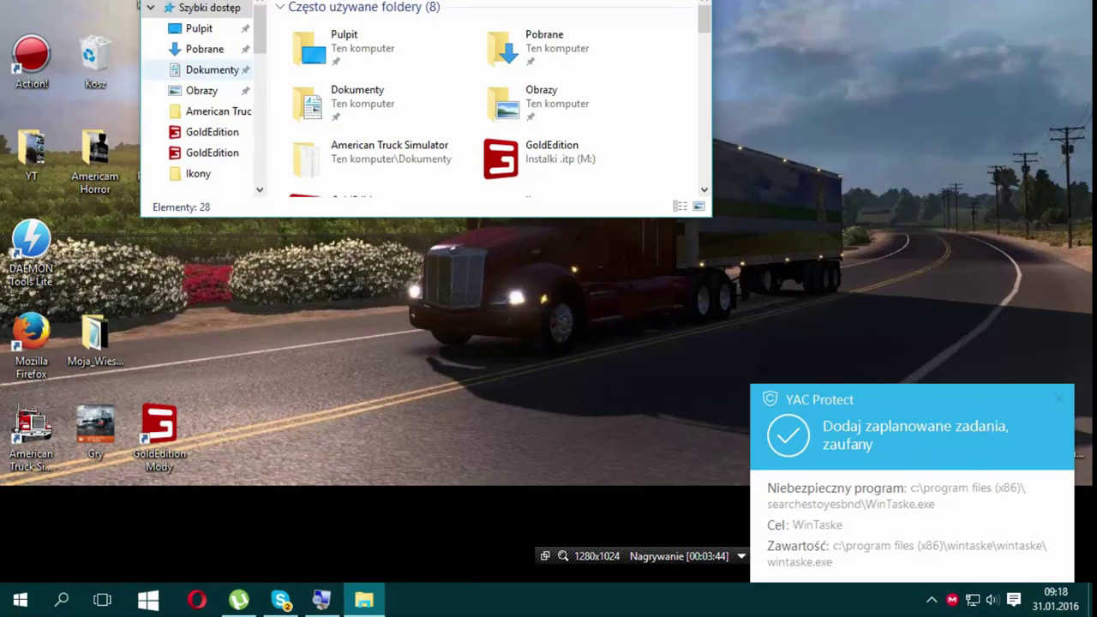
pyautogui.scroll(-3, 201, 103)
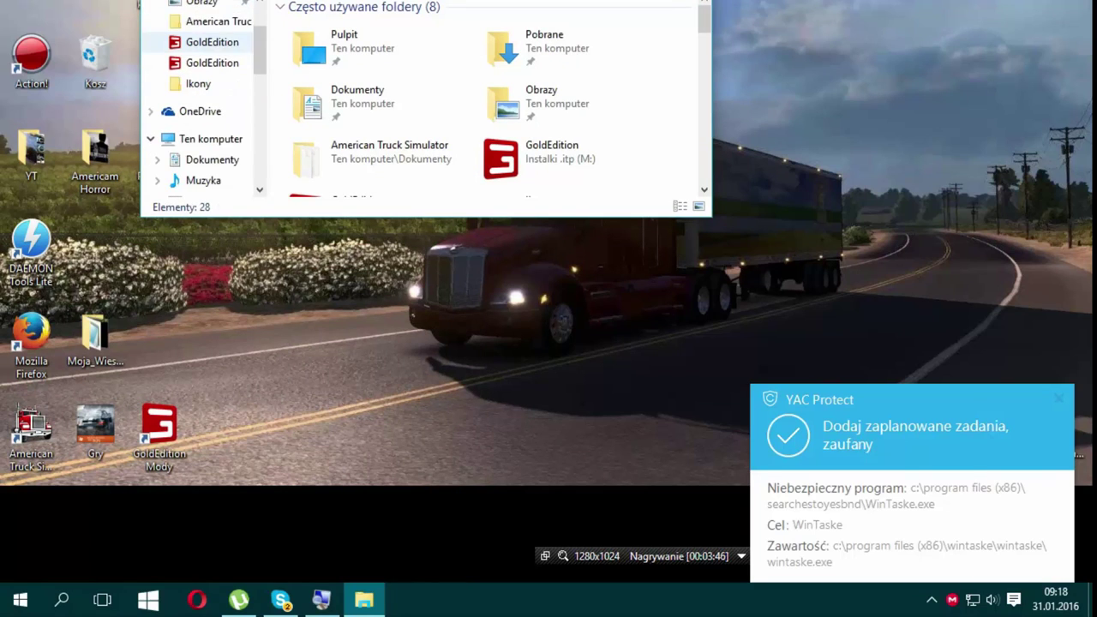
pyautogui.click(211, 76)
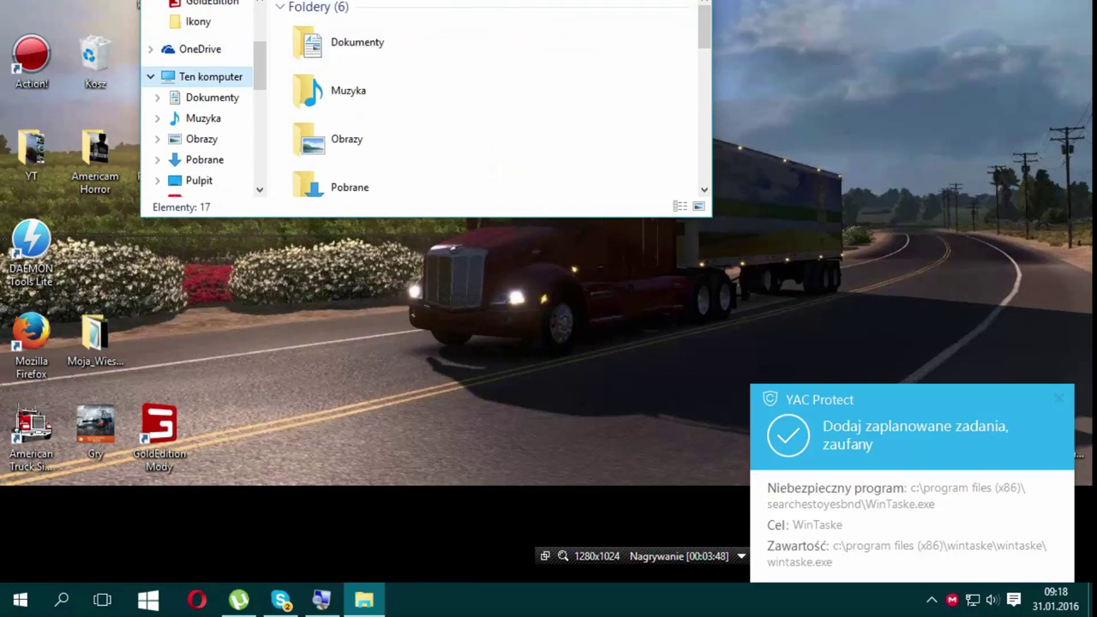
pyautogui.scroll(-5, 360, 79)
pyautogui.scroll(3, 369, 77)
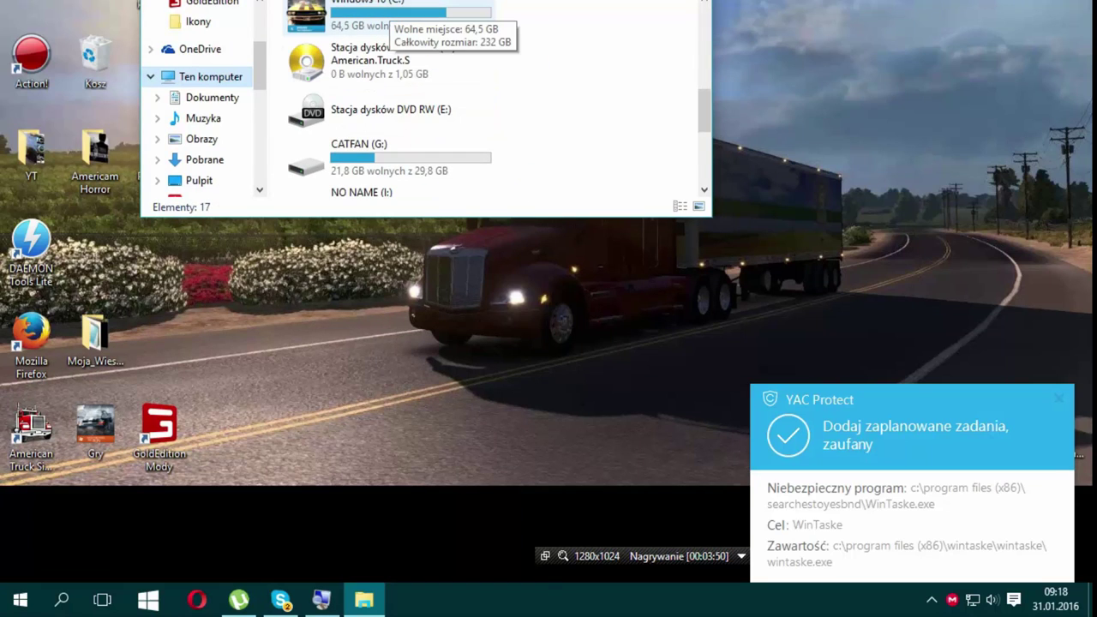
pyautogui.click(389, 61)
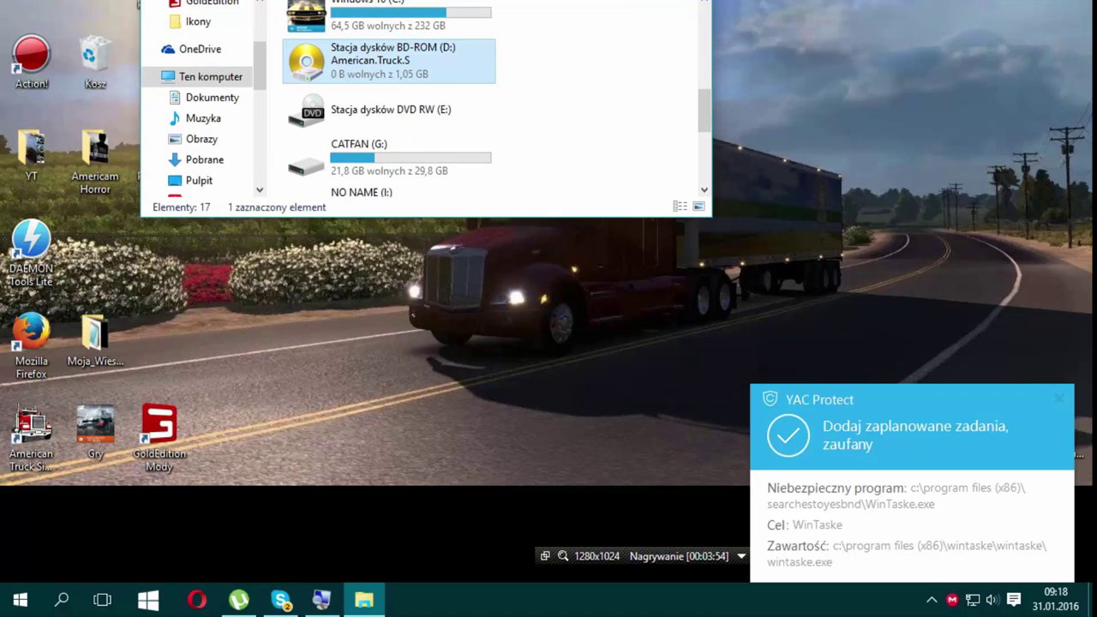
pyautogui.rightClick(372, 65)
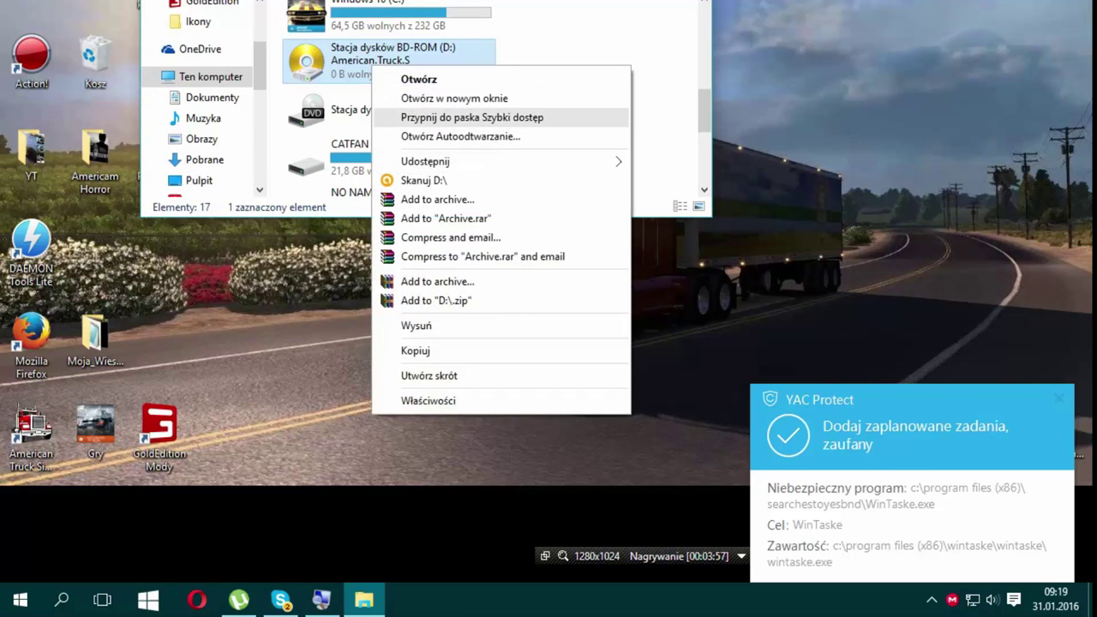
pyautogui.click(420, 79)
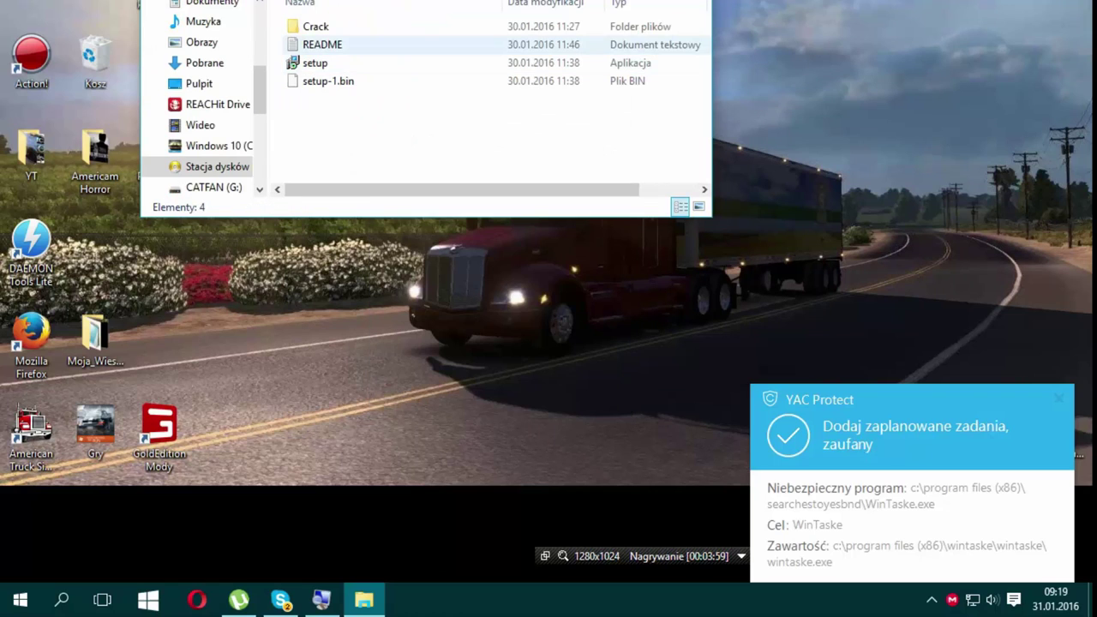
# Run the disc's setup to install American Truck Simulator with a desktop shortcut, and finish without launching the game.
pyautogui.click(315, 62)
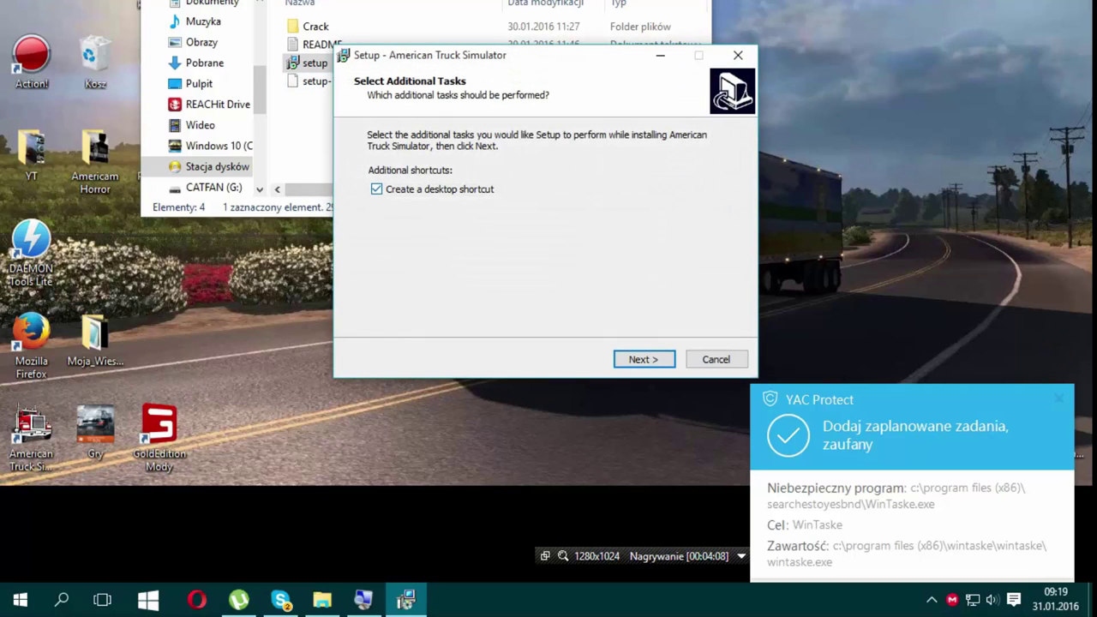
pyautogui.press('Return')
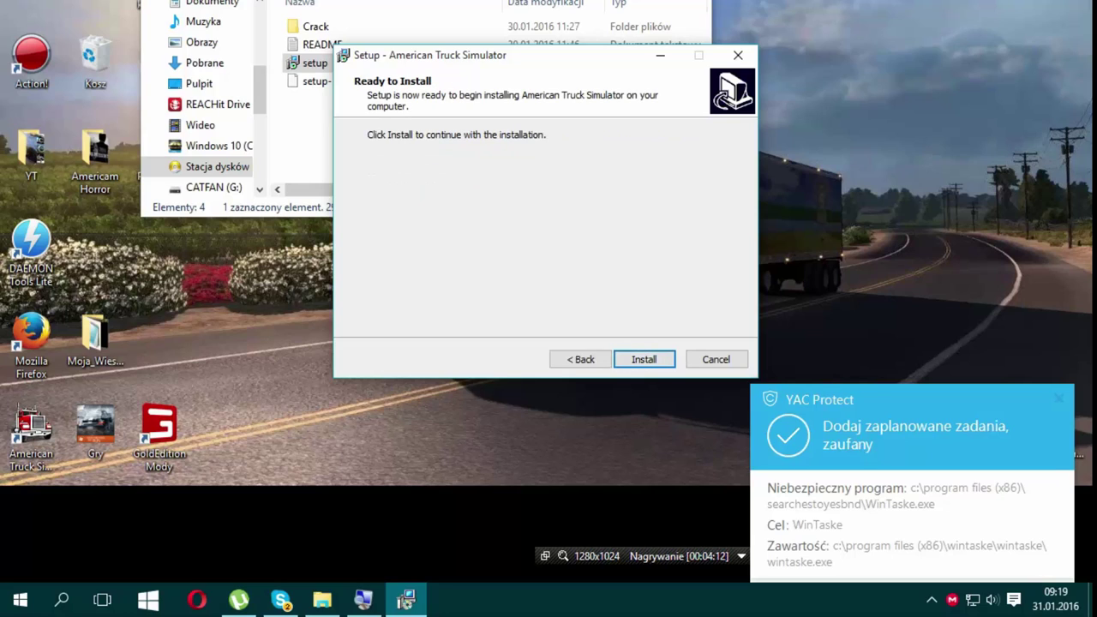
pyautogui.press('Return')
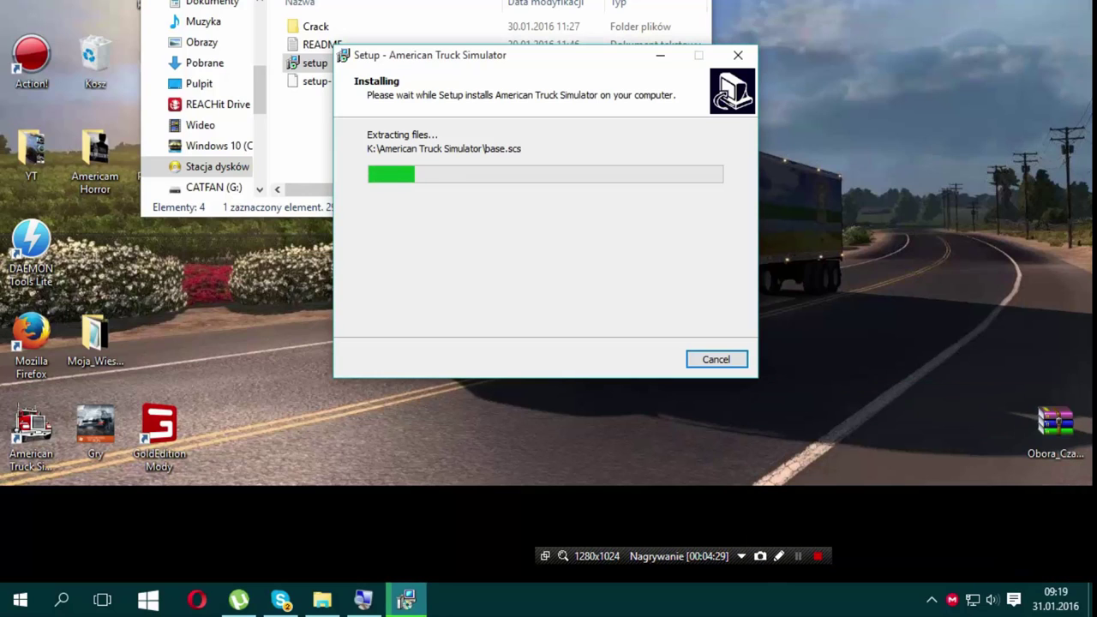
pyautogui.press('F10')
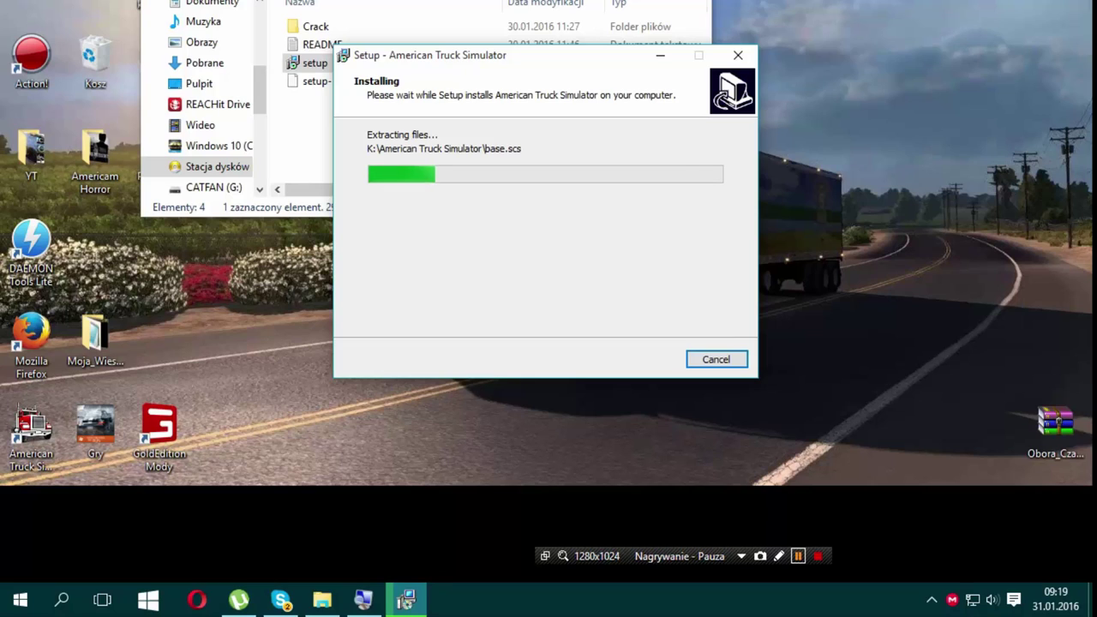
pyautogui.press('F10')
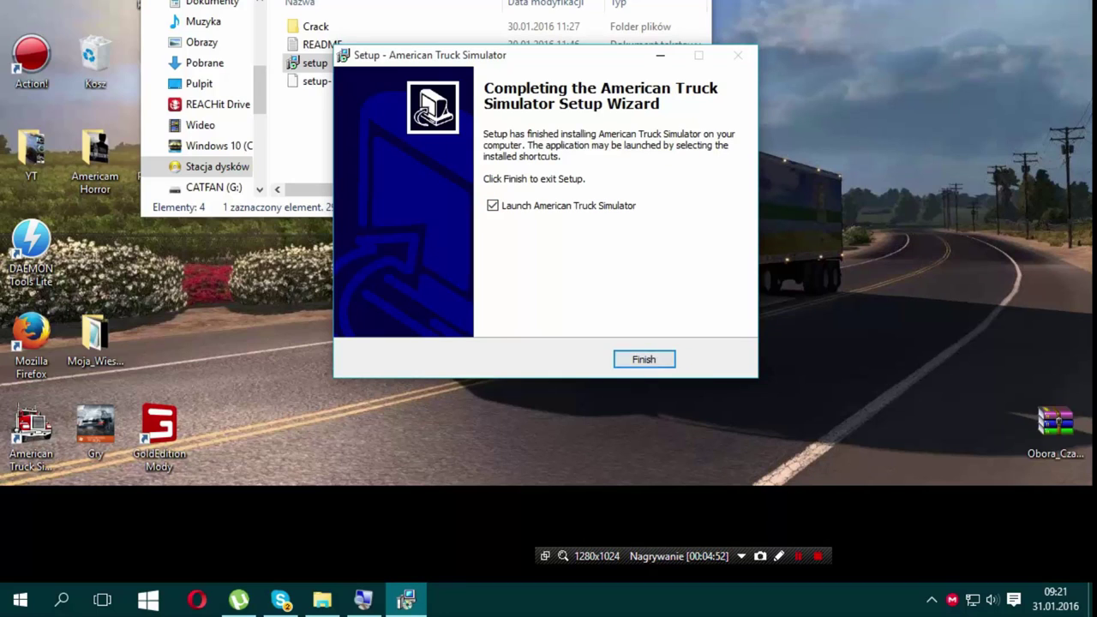
pyautogui.click(493, 205)
pyautogui.press('Return')
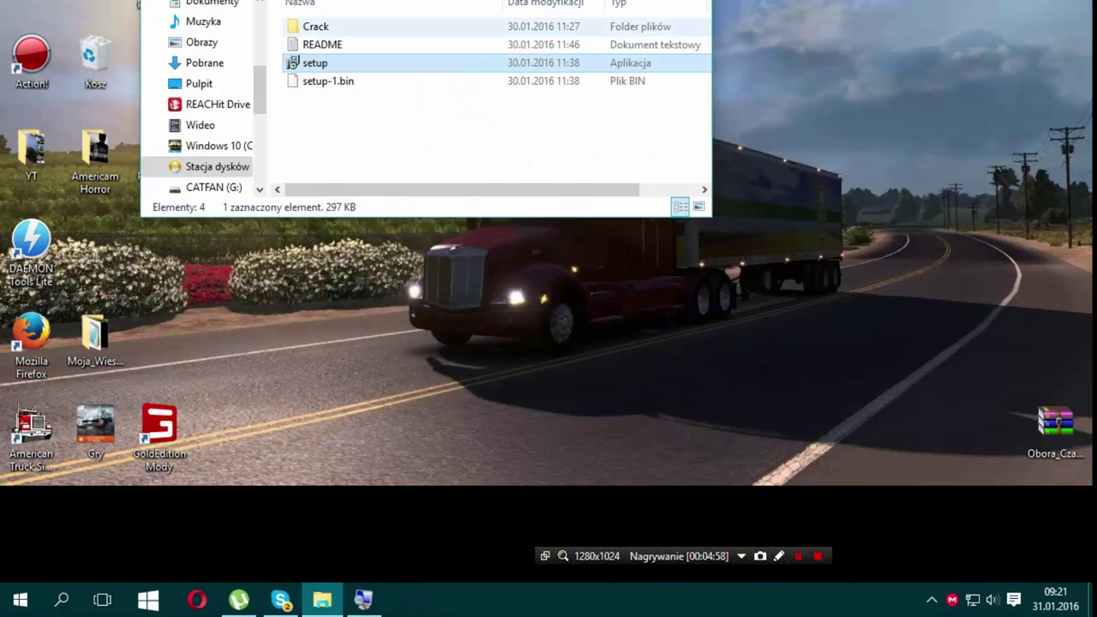
# Copy the Crack folder from the mounted disc to the desktop.
pyautogui.click(315, 26)
pyautogui.moveTo(315, 27); pyautogui.dragTo(754, 39)
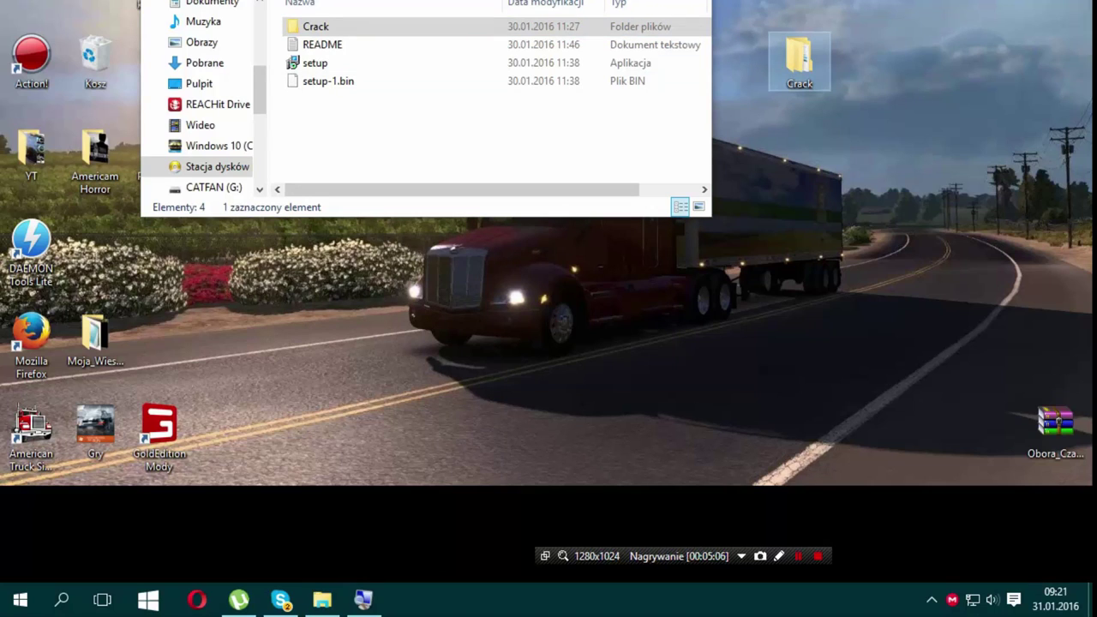
pyautogui.click(798, 556)
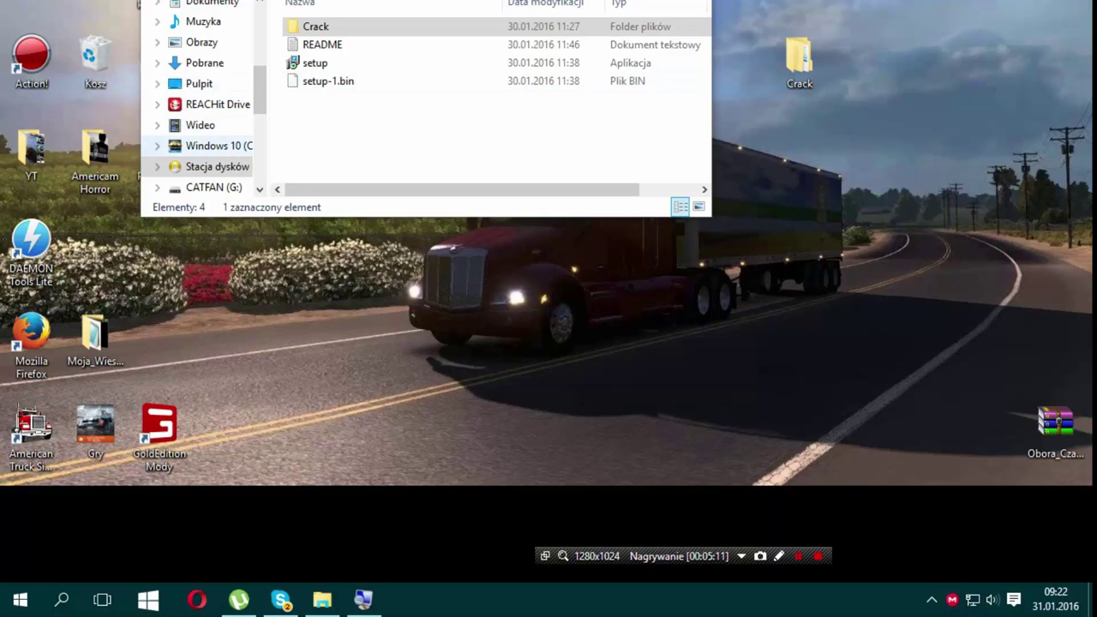
pyautogui.click(211, 146)
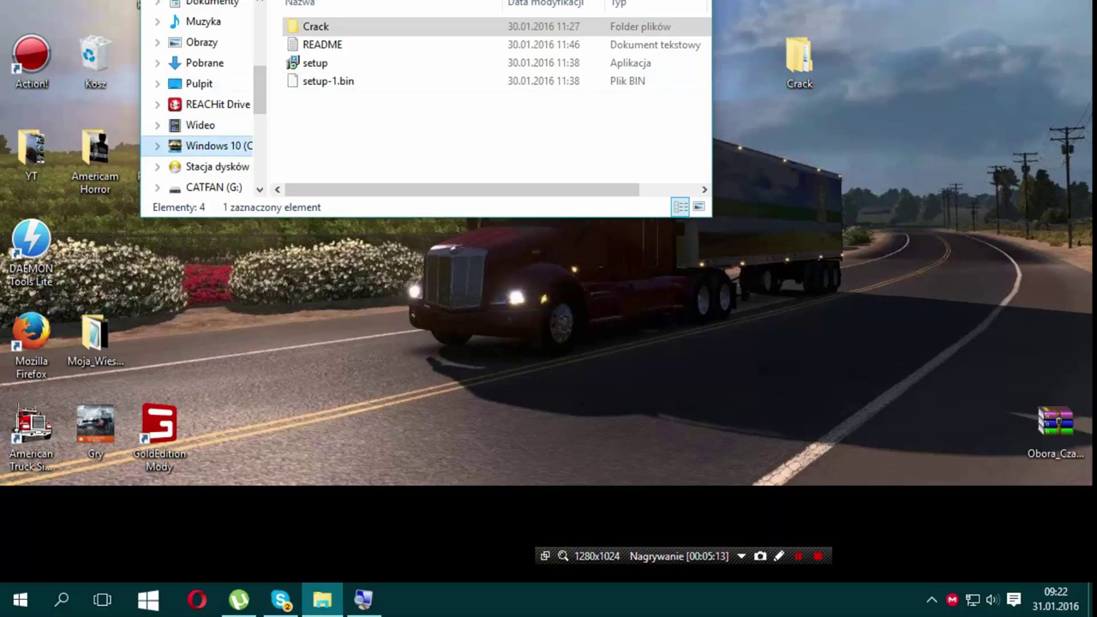
pyautogui.scroll(-1, 360, 150)
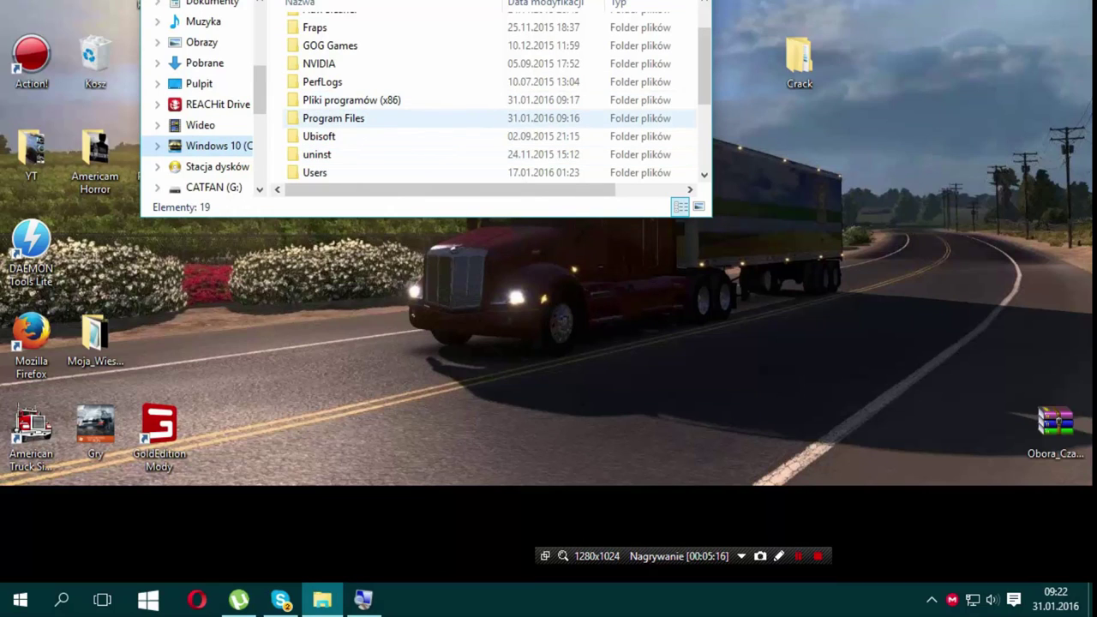
pyautogui.doubleClick(351, 100)
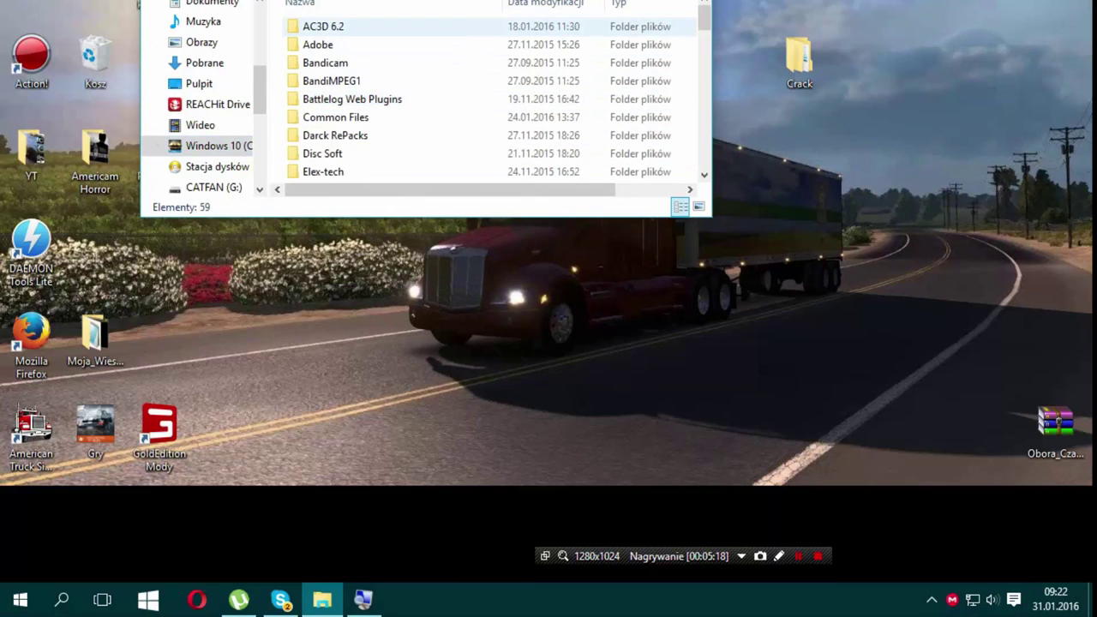
pyautogui.scroll(-2, 360, 135)
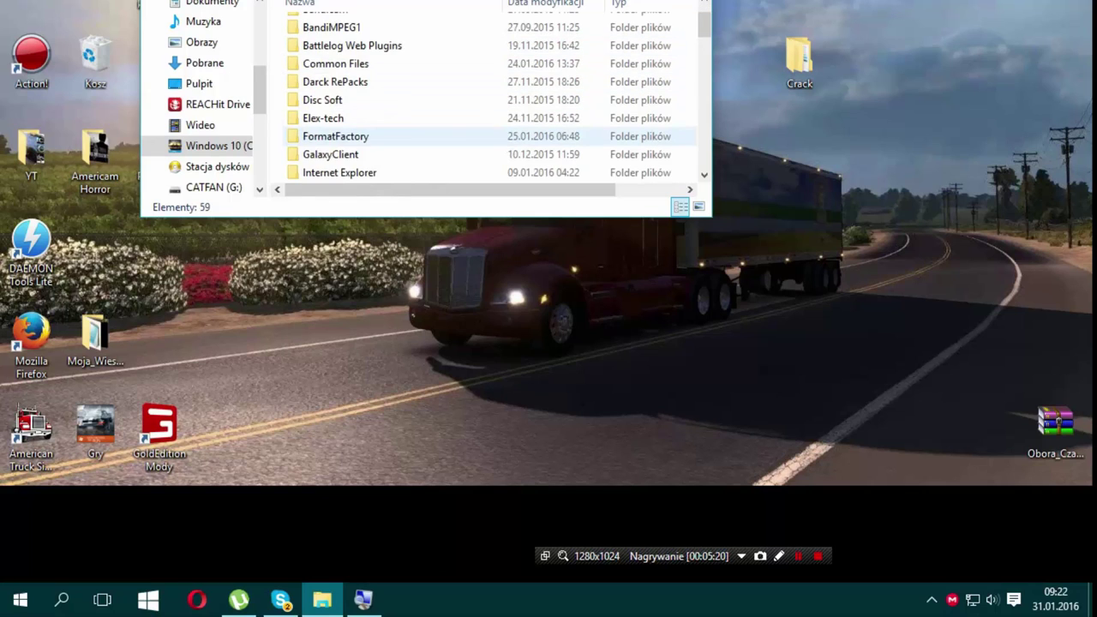
pyautogui.press('BackSpace')
# Open the American Truck Simulator folder on the GrY 3 (K:) drive.
pyautogui.scroll(-2, 206, 166)
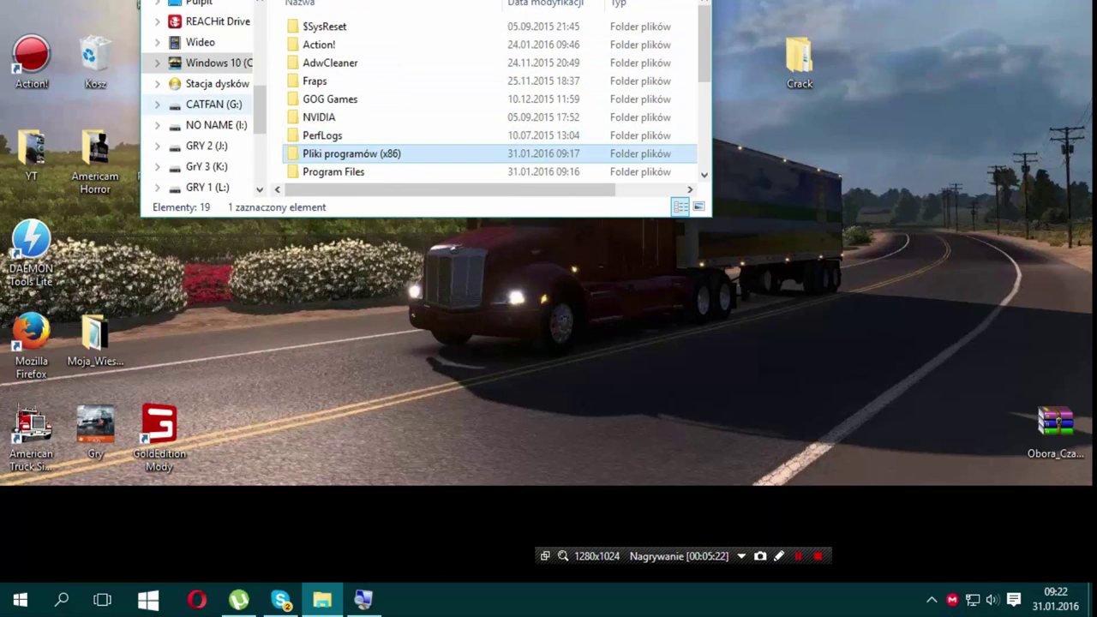
pyautogui.click(206, 167)
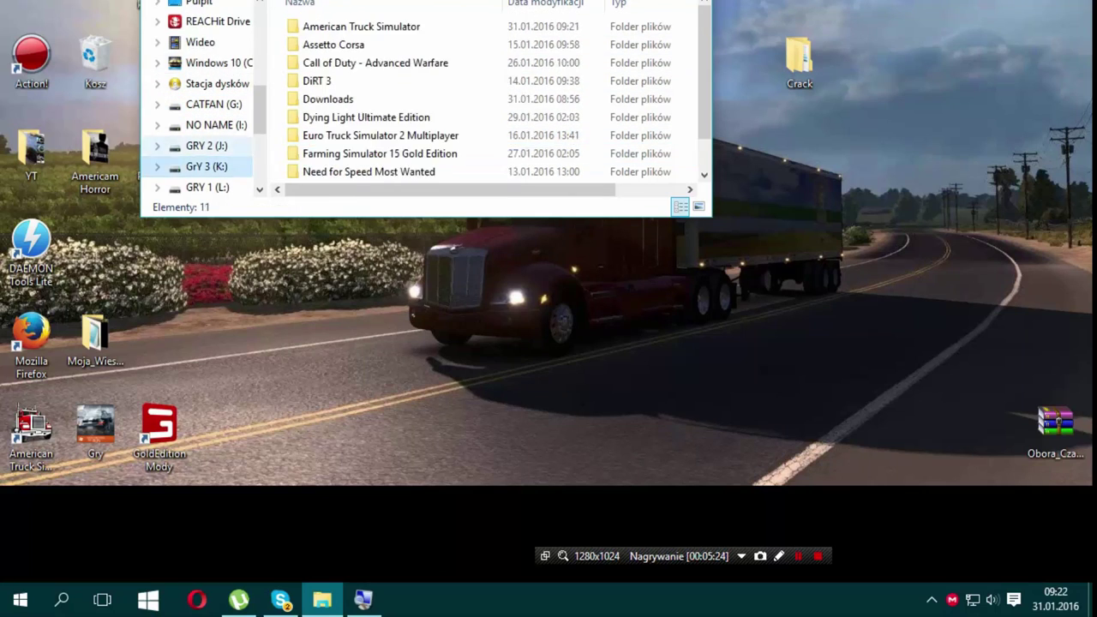
pyautogui.doubleClick(360, 26)
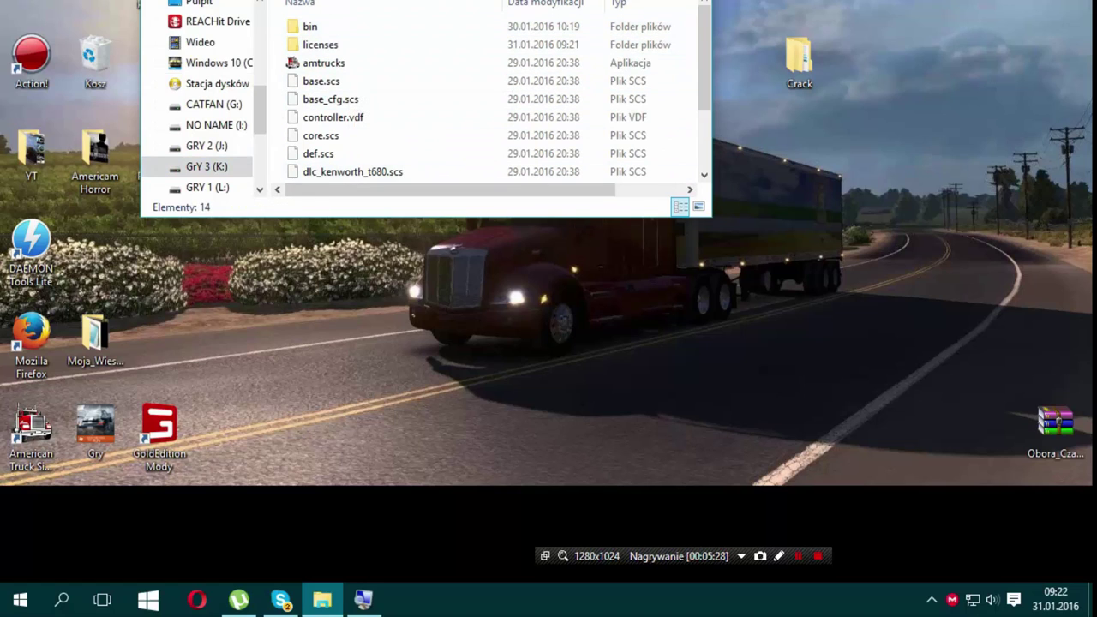
# Copy the bin folder from the desktop's Crack folder into the American Truck Simulator folder, replacing the existing files, and close the Crack window.
pyautogui.doubleClick(798, 56)
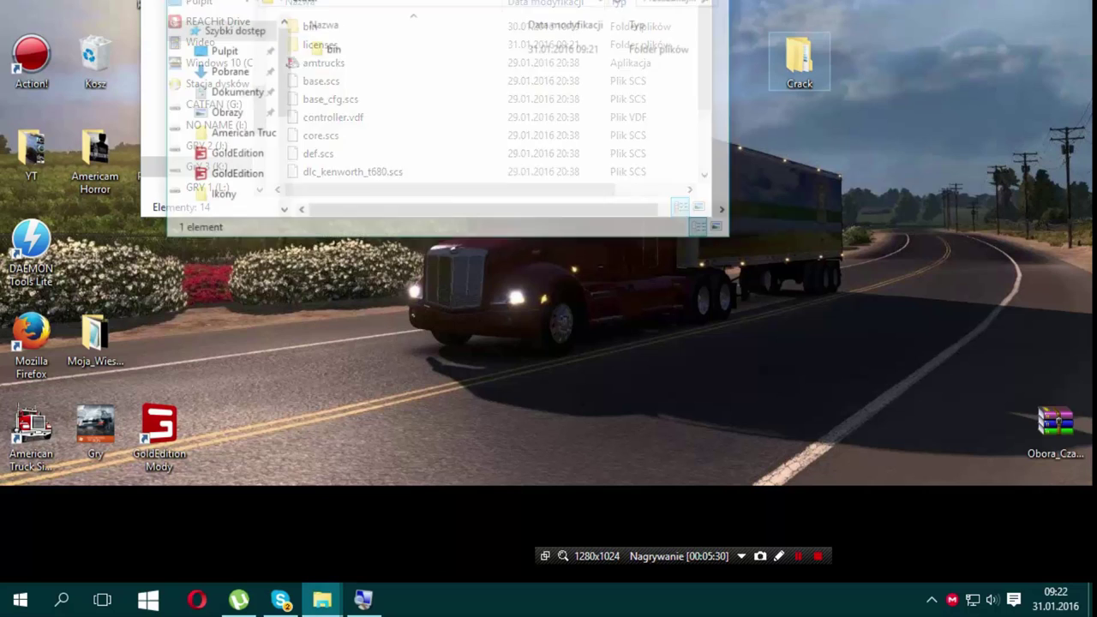
pyautogui.moveTo(448, 2); pyautogui.dragTo(836, 0)
pyautogui.moveTo(718, 37); pyautogui.dragTo(286, 71)
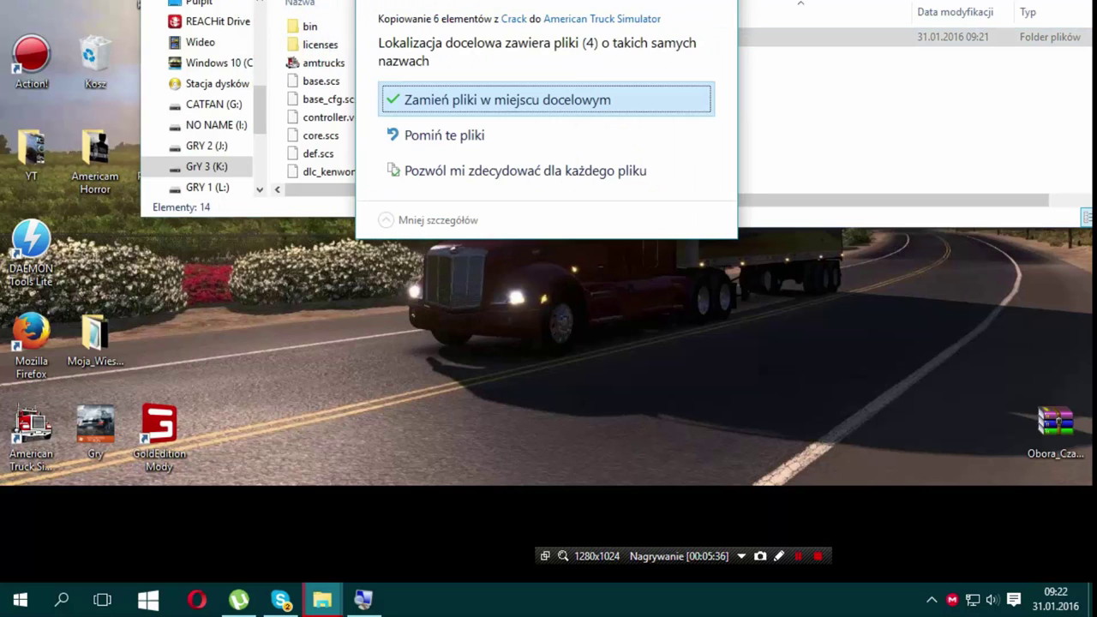
pyautogui.click(549, 98)
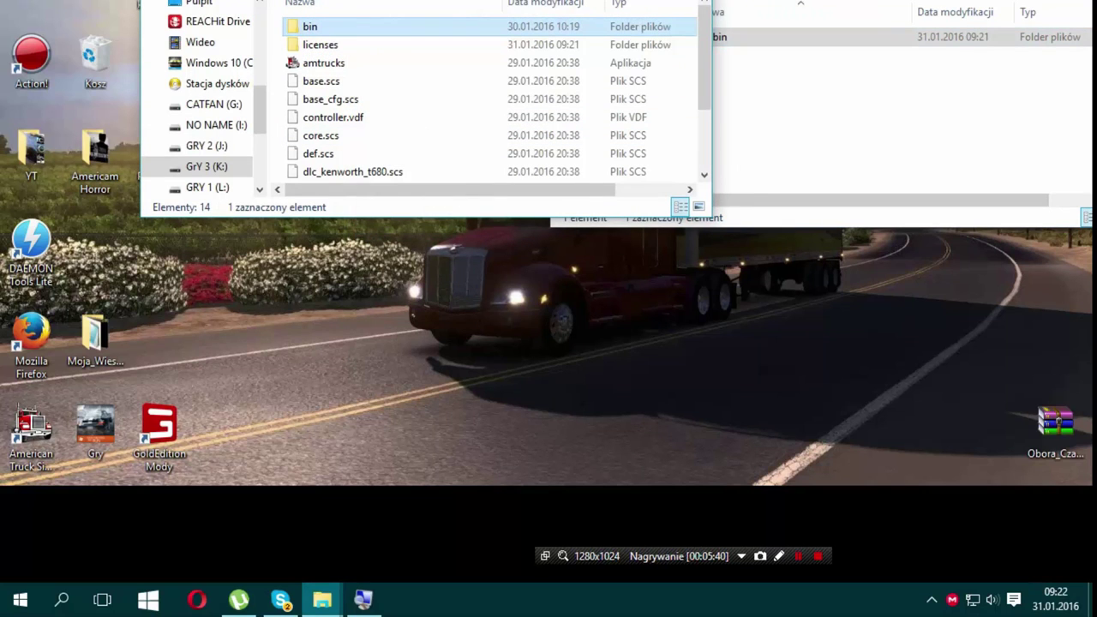
pyautogui.moveTo(803, 2); pyautogui.dragTo(480, 17)
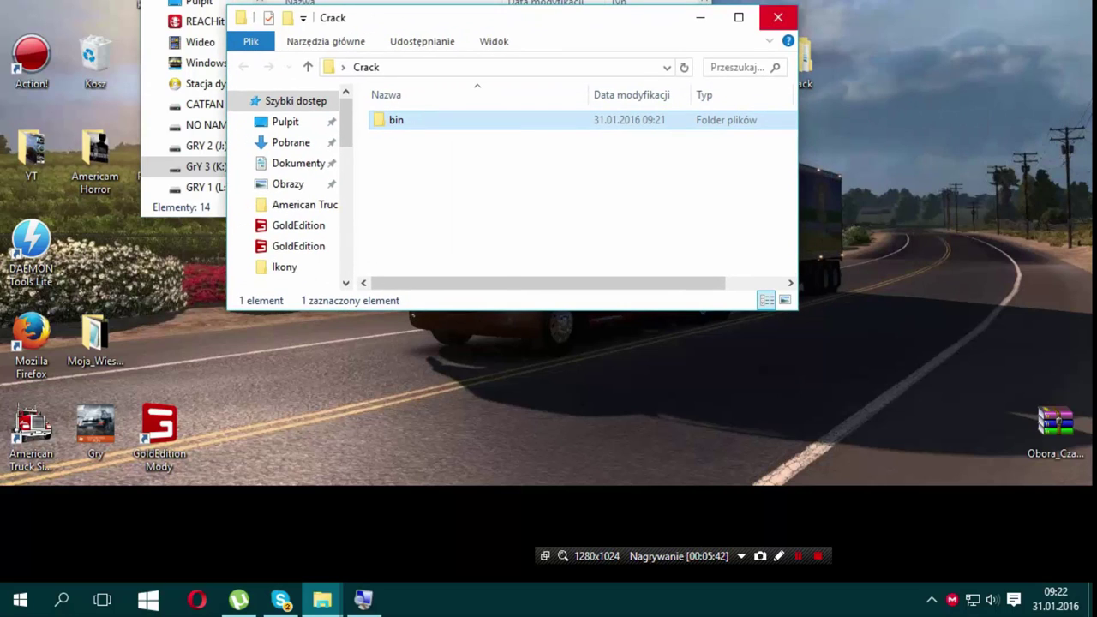
pyautogui.click(777, 17)
# Create a shortcut to the amtrucks application in the first subfolder of the game's bin folder.
pyautogui.doubleClick(310, 27)
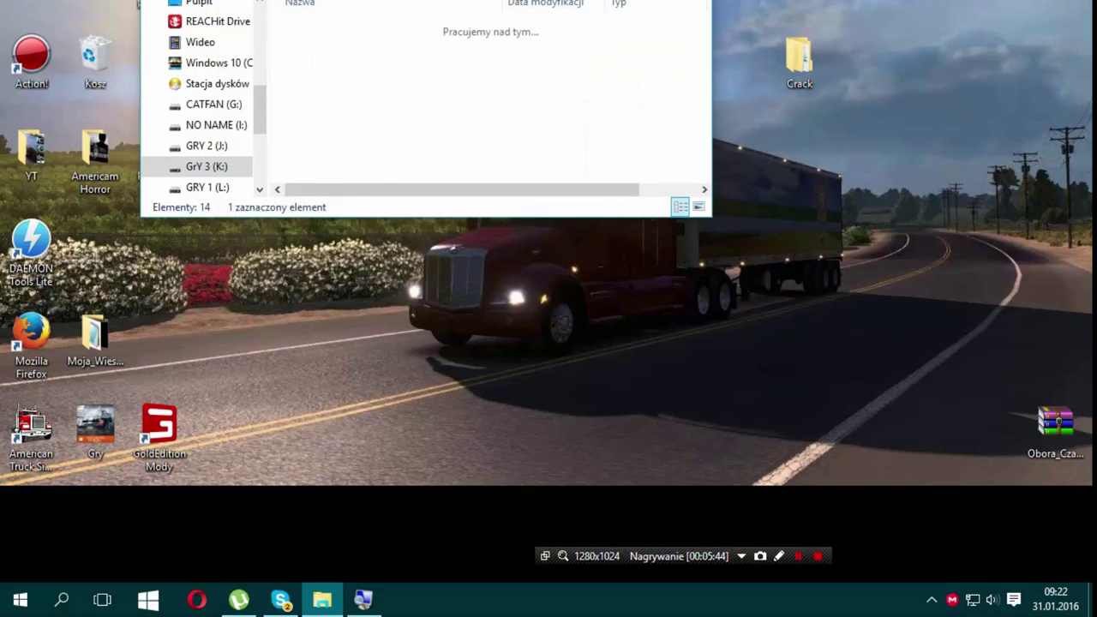
pyautogui.doubleClick(319, 26)
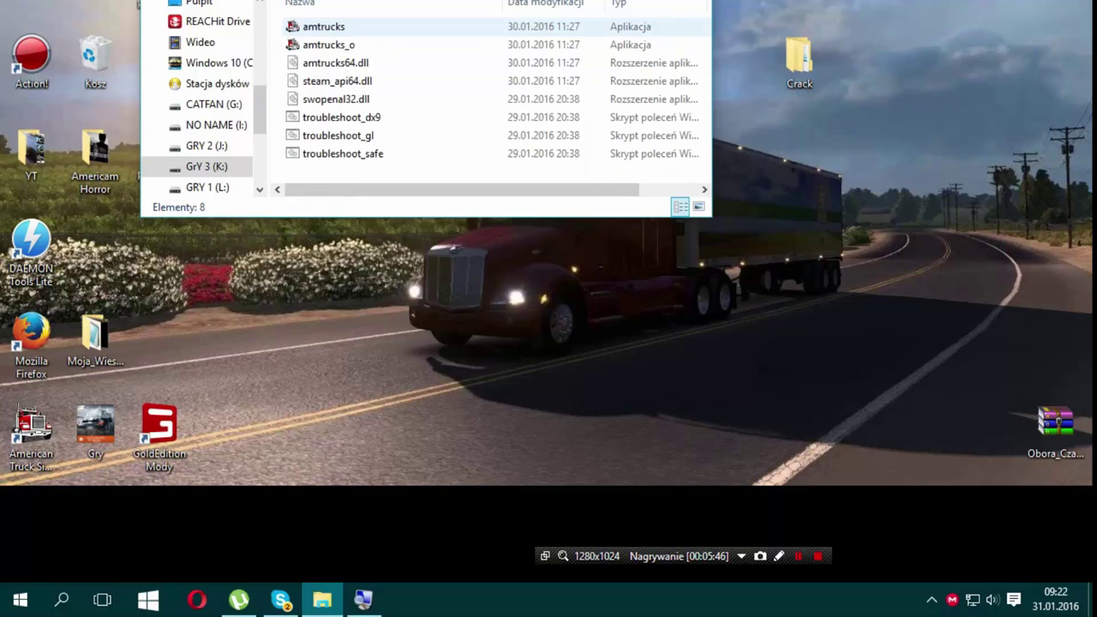
pyautogui.rightClick(341, 26)
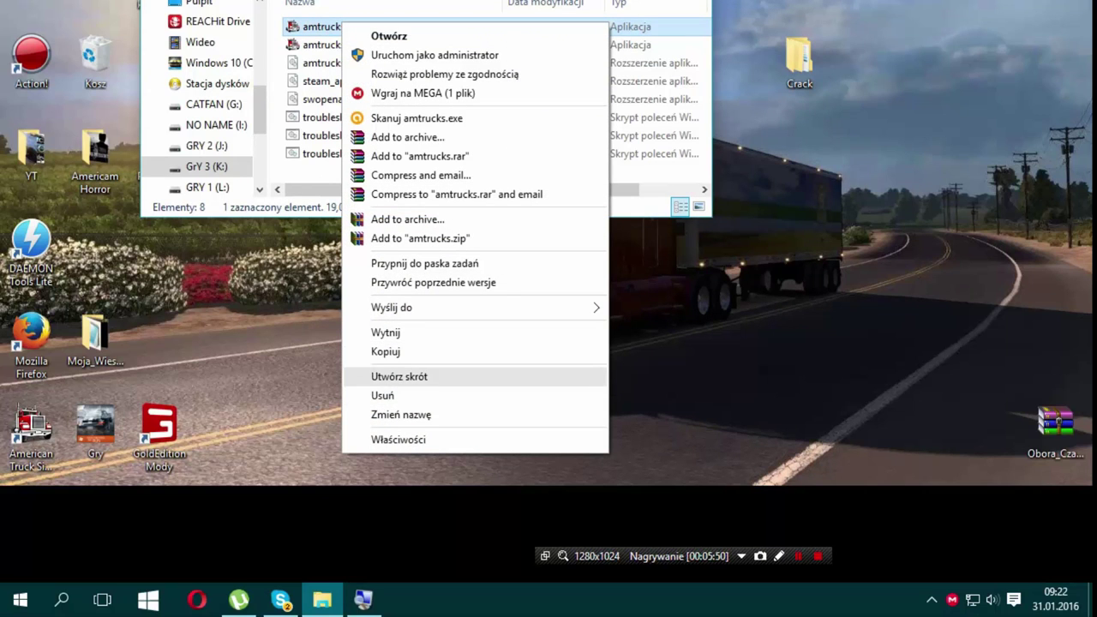
pyautogui.click(399, 376)
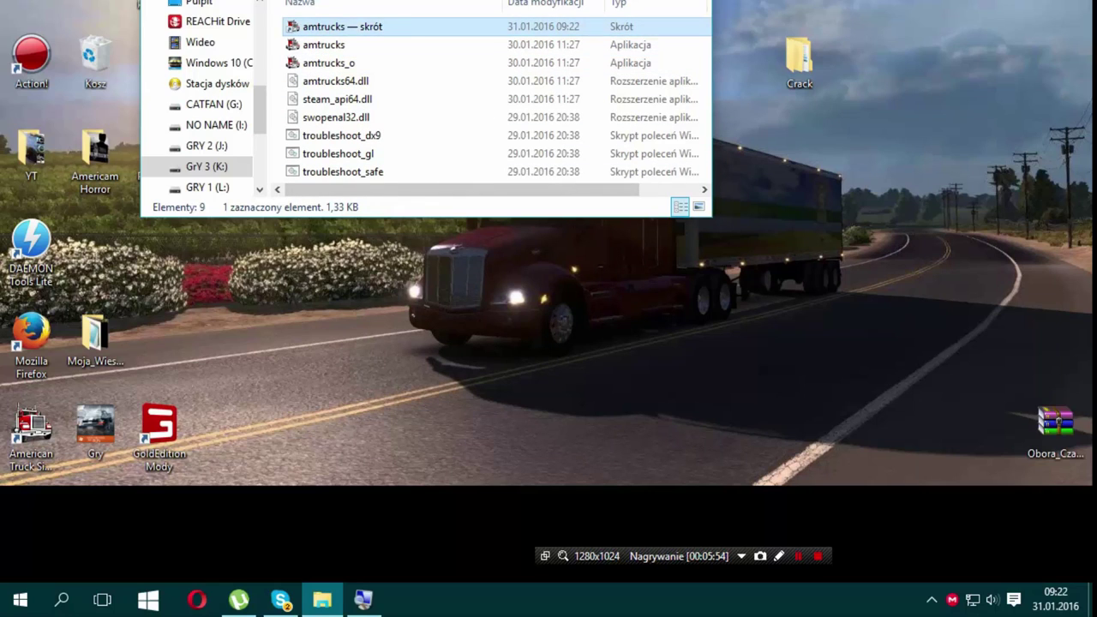
# Rename the new amtrucks shortcut as American Truck Simulator.
pyautogui.press('F2')
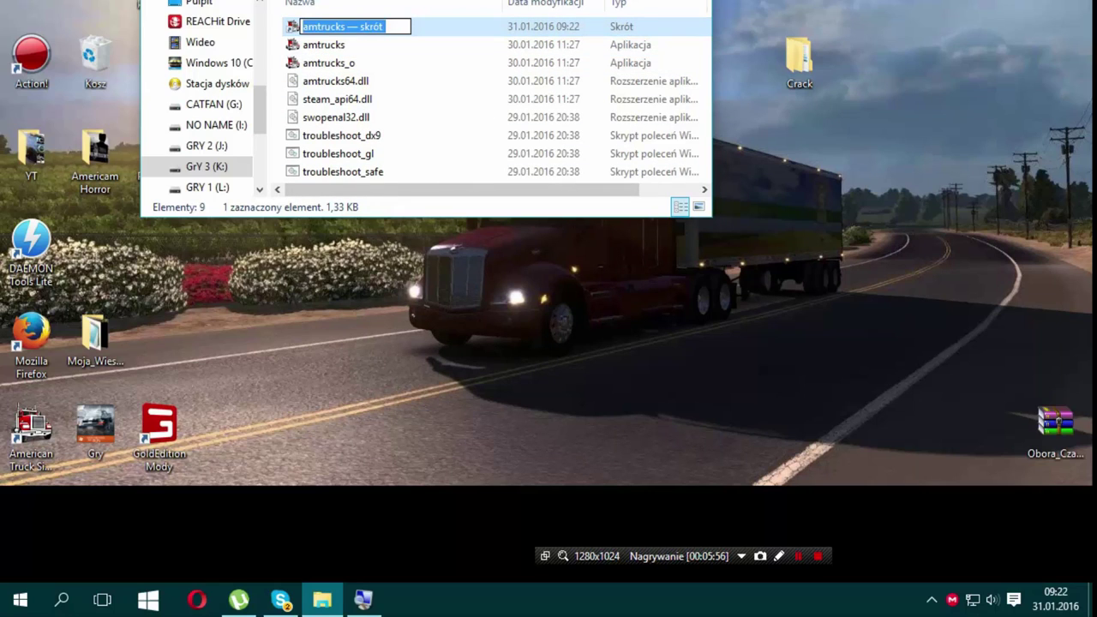
pyautogui.write('A')
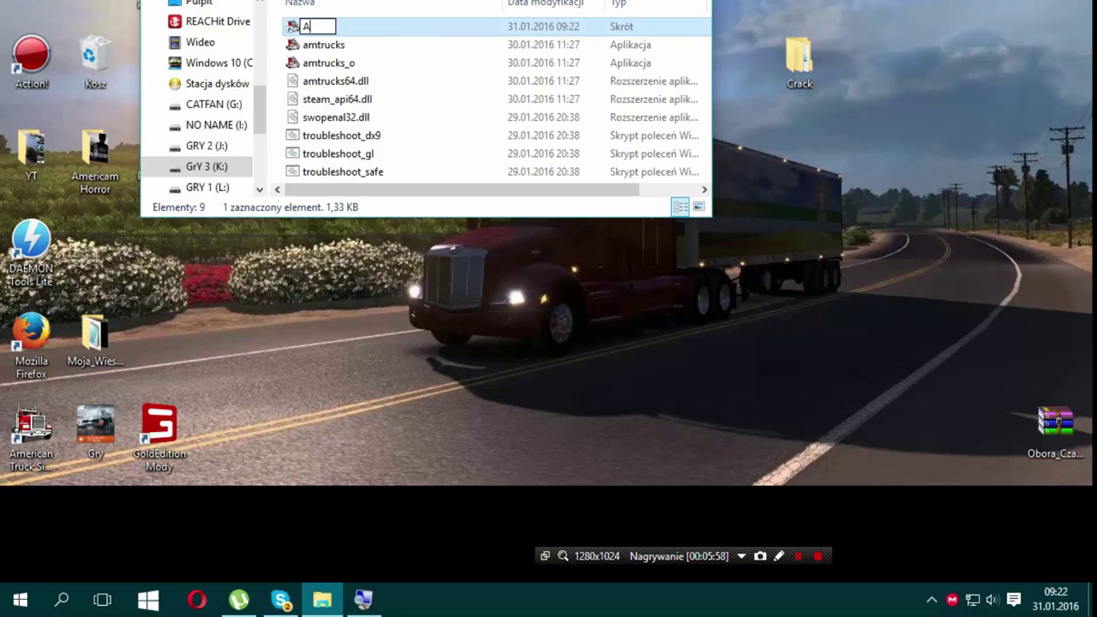
pyautogui.write('merican T')
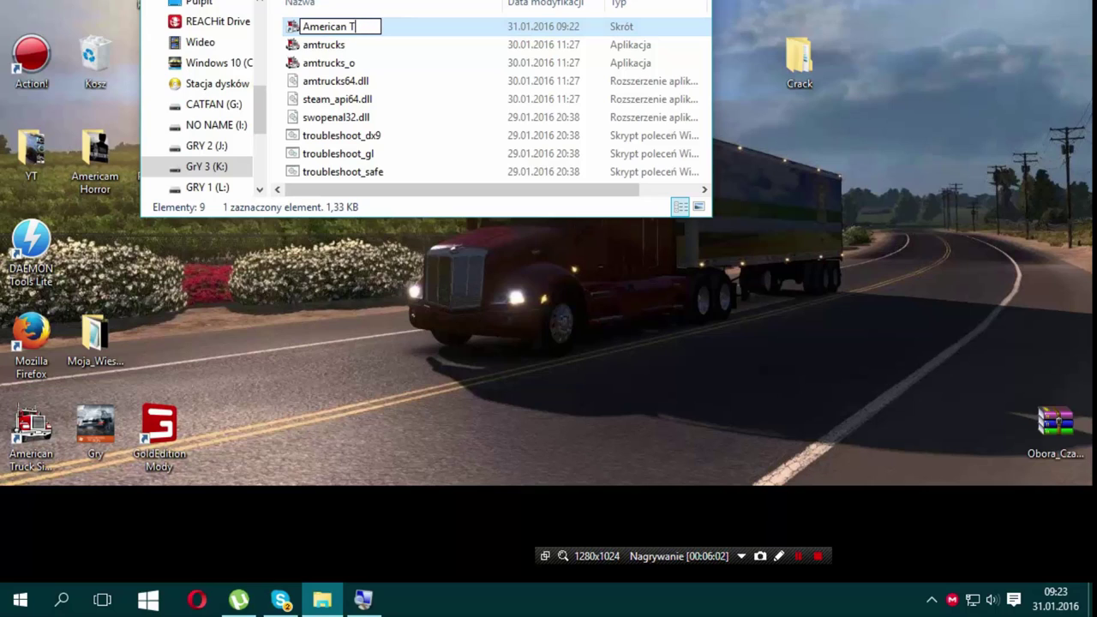
pyautogui.write('ruck Simu')
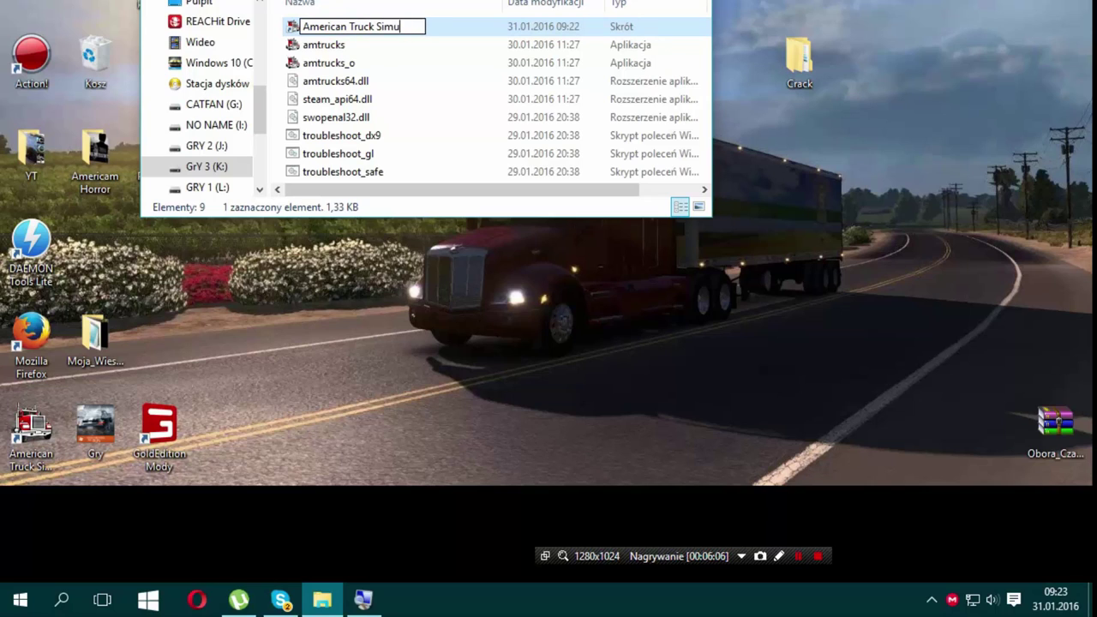
pyautogui.write('lator')
pyautogui.click(324, 45)
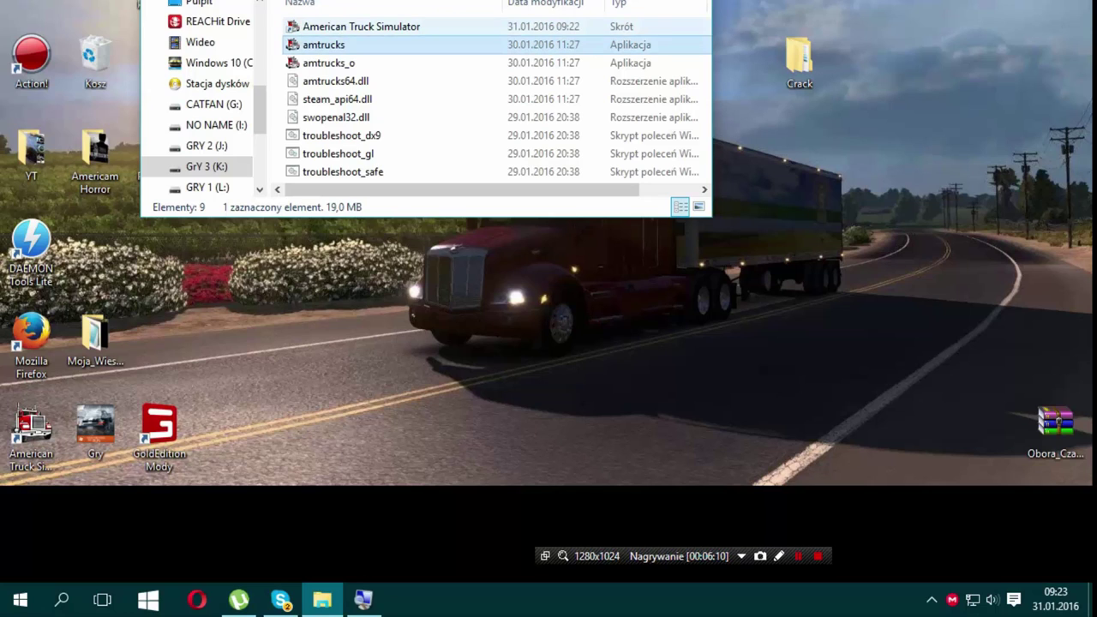
pyautogui.moveTo(324, 26)
pyautogui.mouseDown()
pyautogui.moveTo(168, 36)
pyautogui.moveTo(309, 29)
pyautogui.mouseUp()
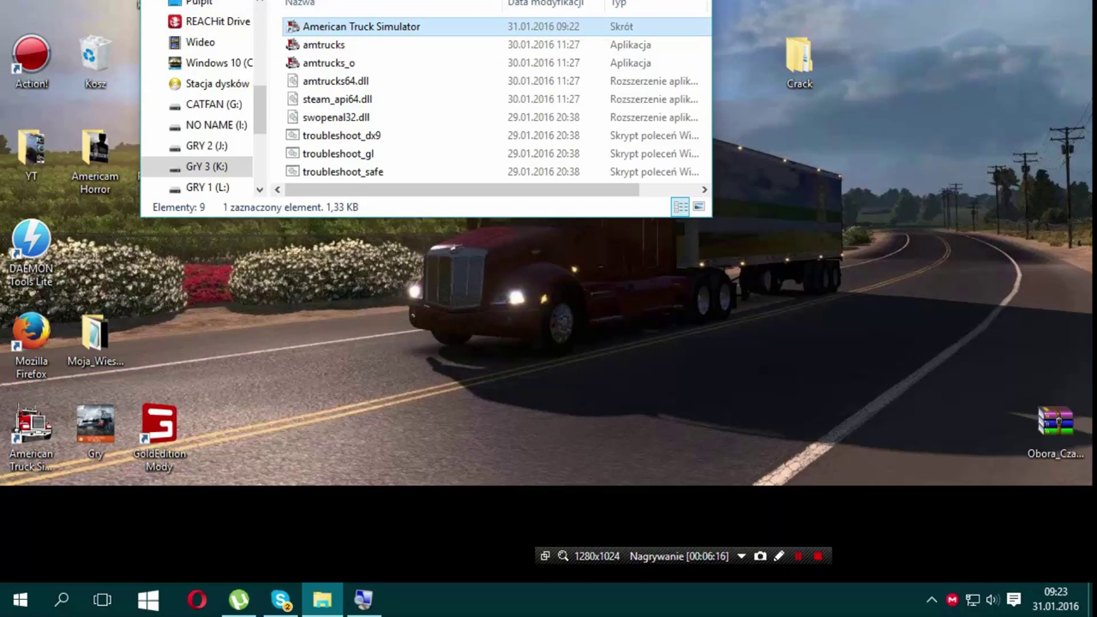
pyautogui.press('F9')
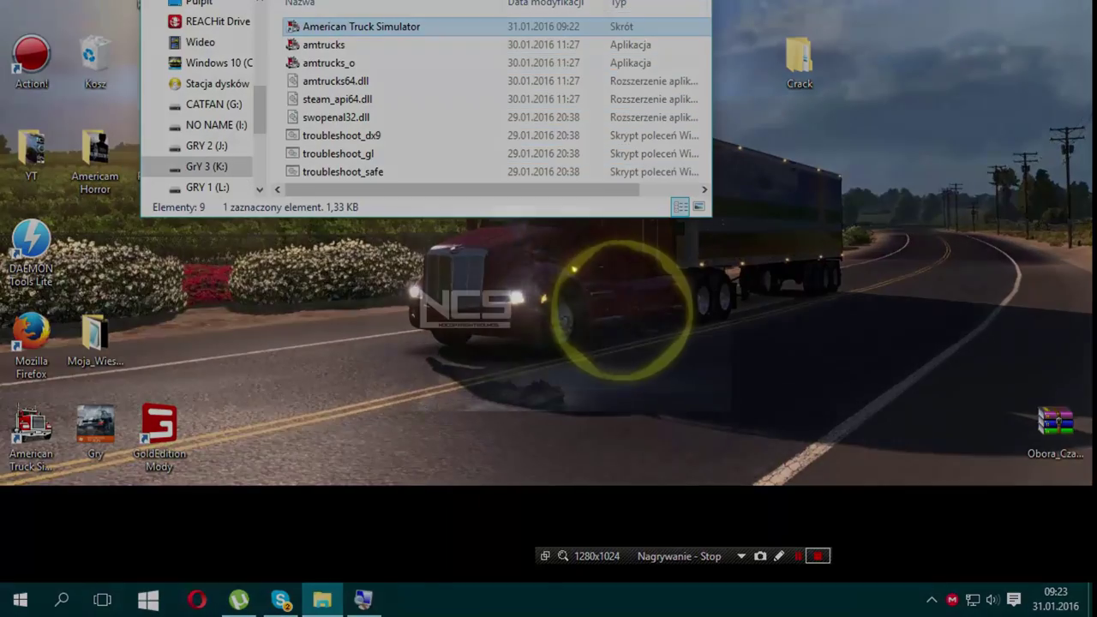